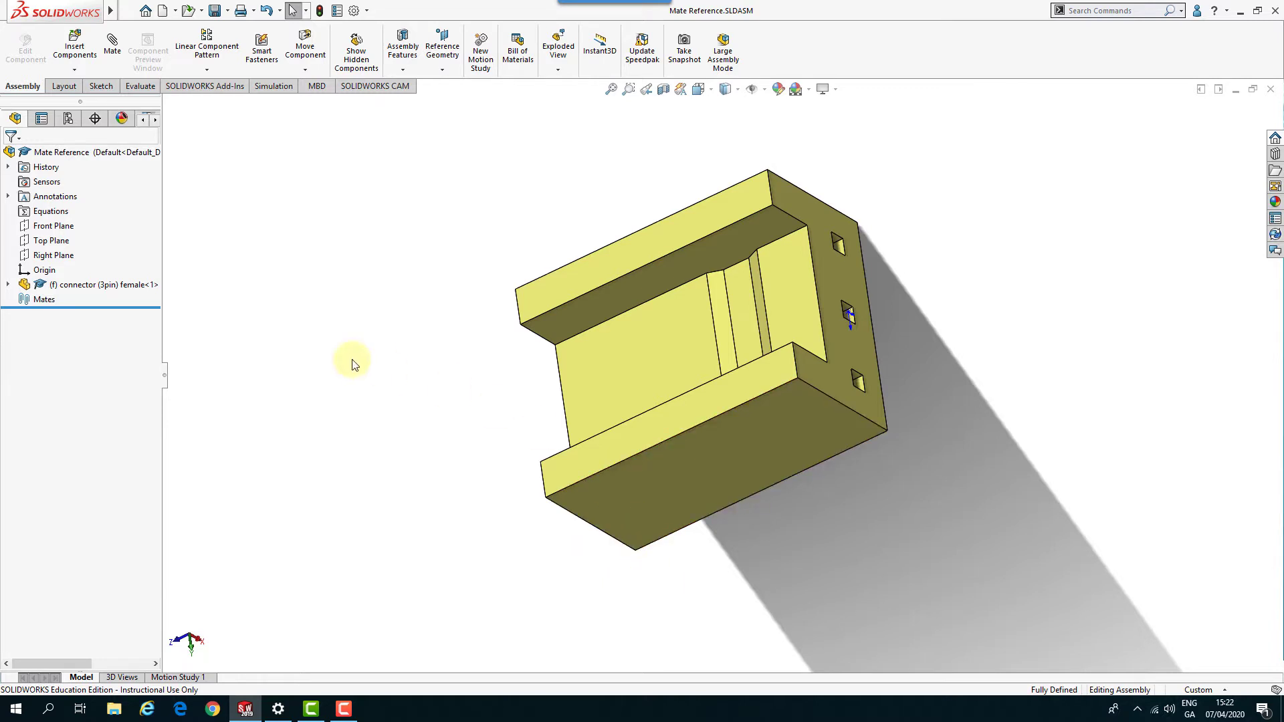
Open the connector (3pin) female component as a separate part from the assembly tree.
{"action": "right_click", "coordinate": [90, 288]}
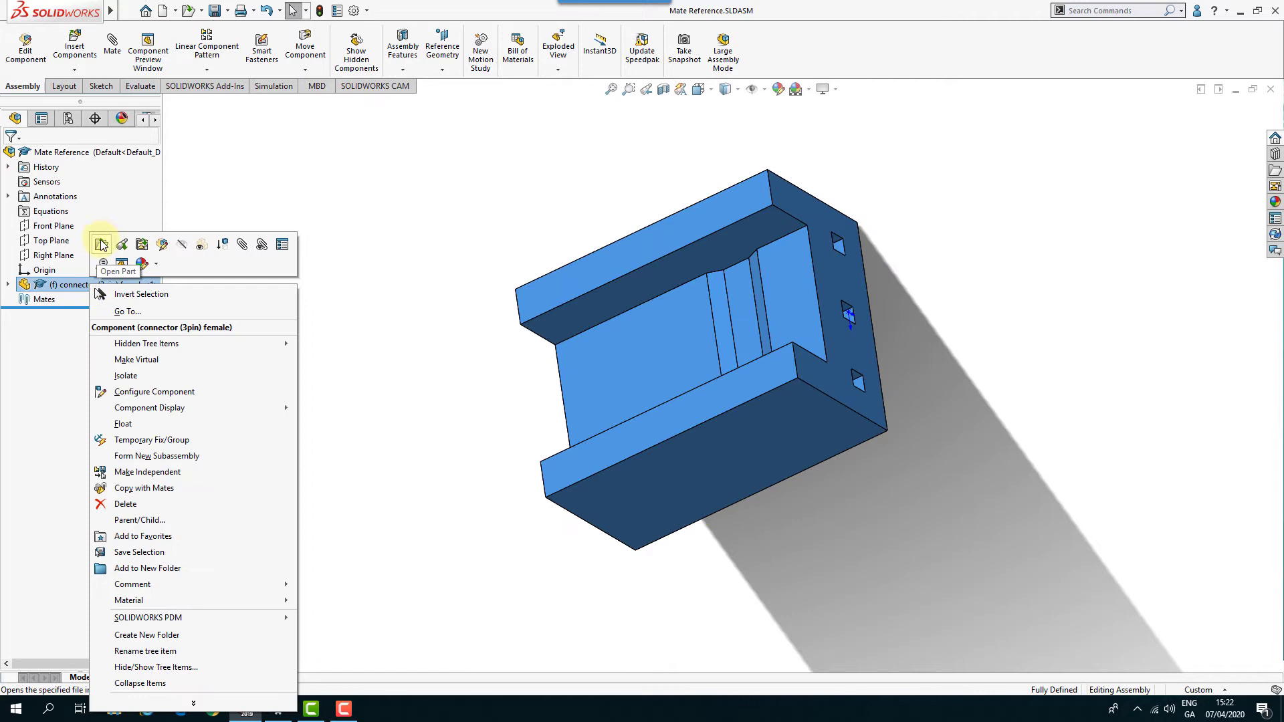
{"action": "left_click", "coordinate": [101, 244]}
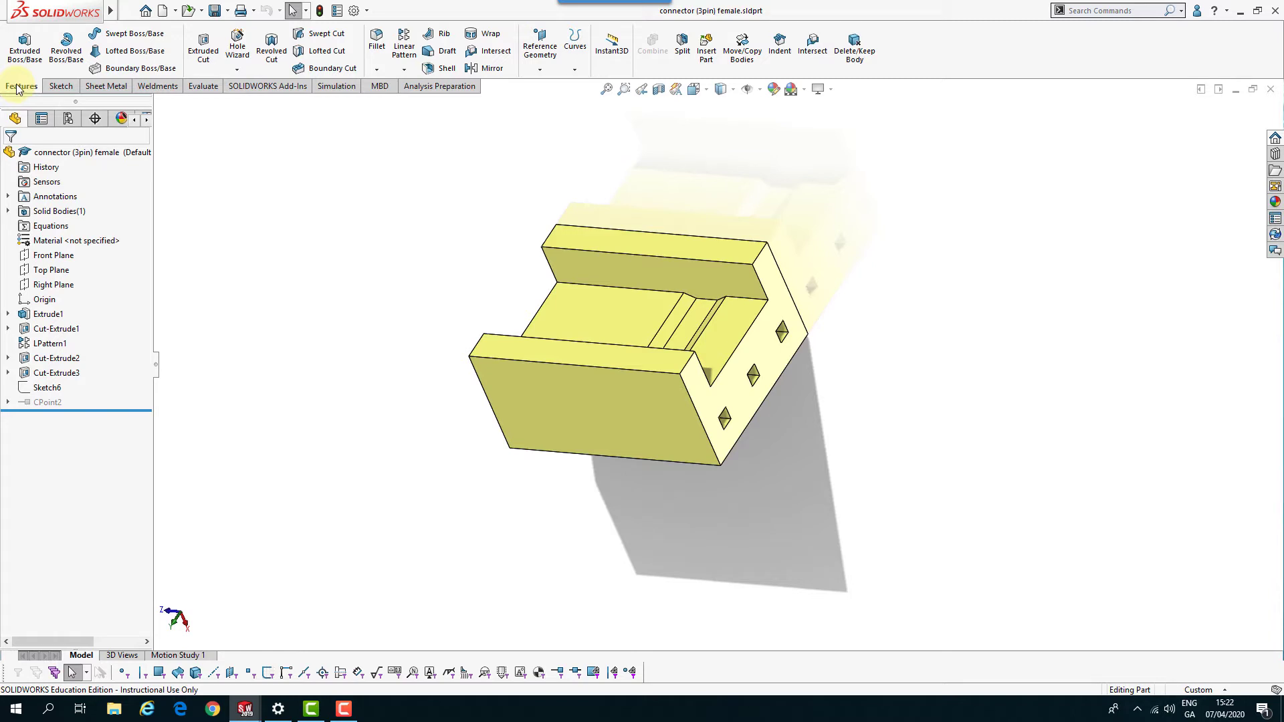
Start a Mate Reference with the pin-hole end face as primary, Coincident and Anti-Aligned.
{"action": "left_click", "coordinate": [539, 69]}
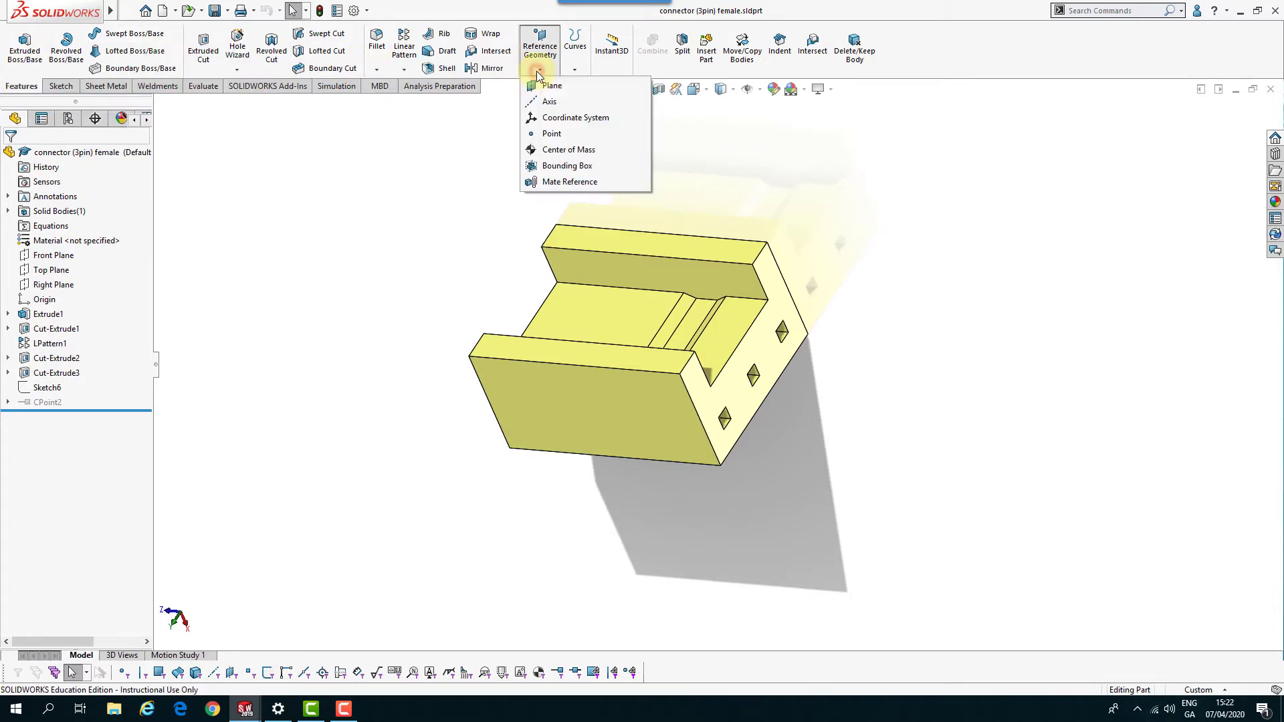
{"action": "left_click", "coordinate": [563, 182]}
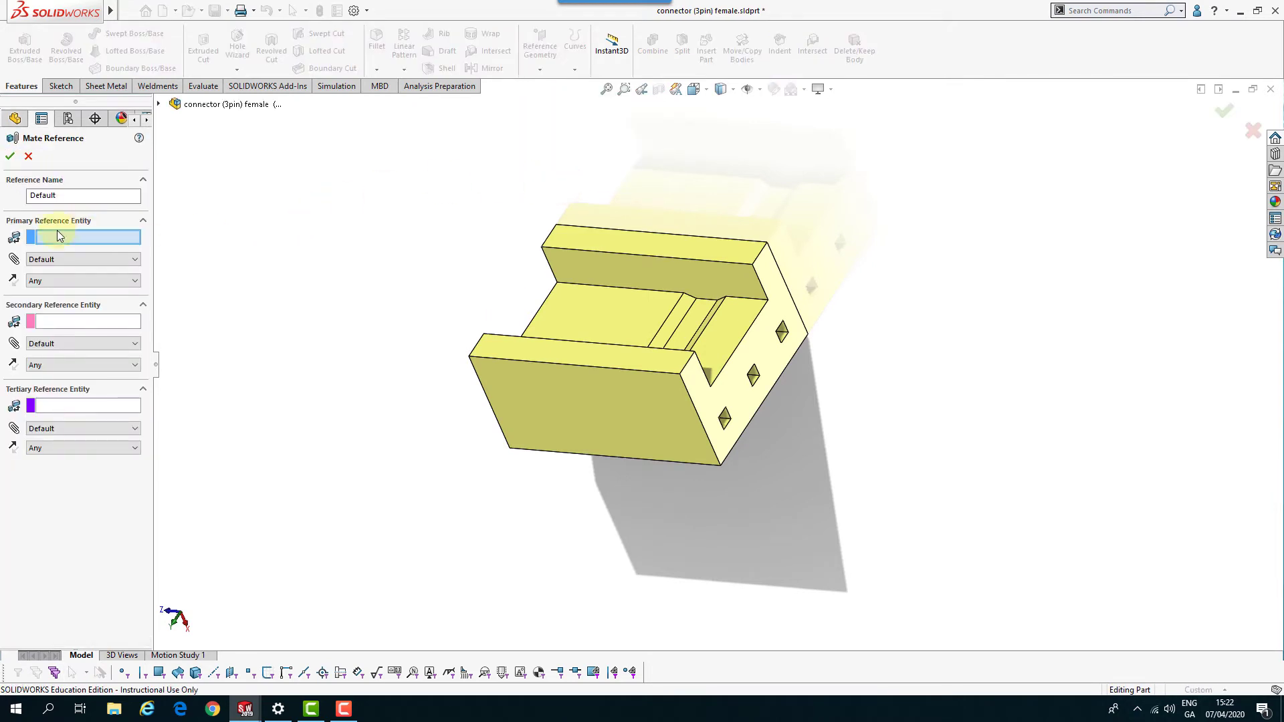
{"action": "left_click", "coordinate": [764, 347]}
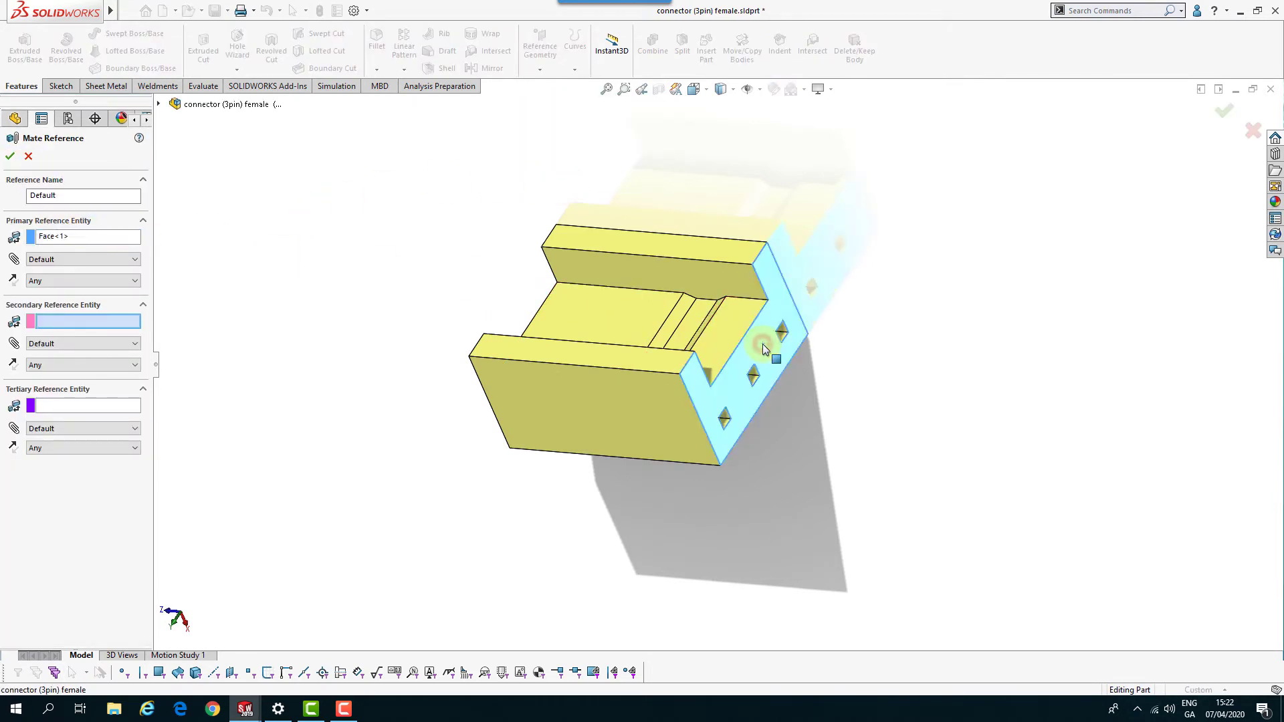
{"action": "left_click", "coordinate": [78, 261]}
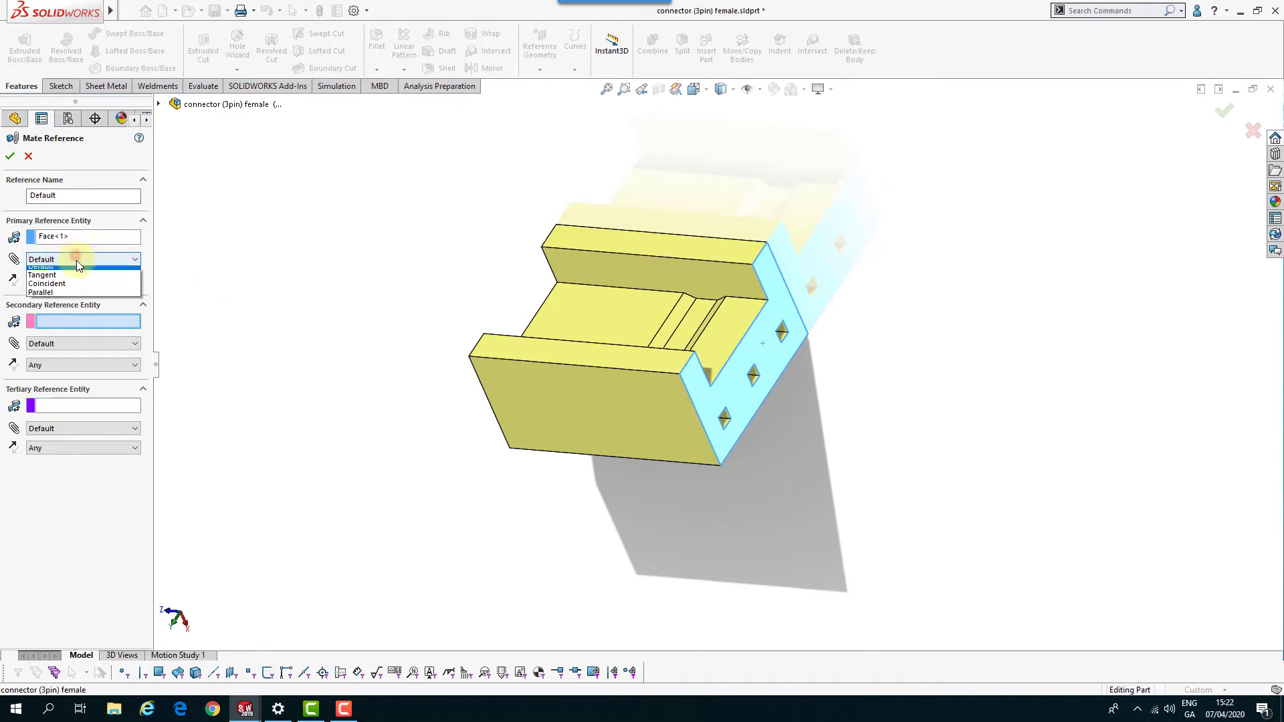
{"action": "left_click", "coordinate": [69, 289]}
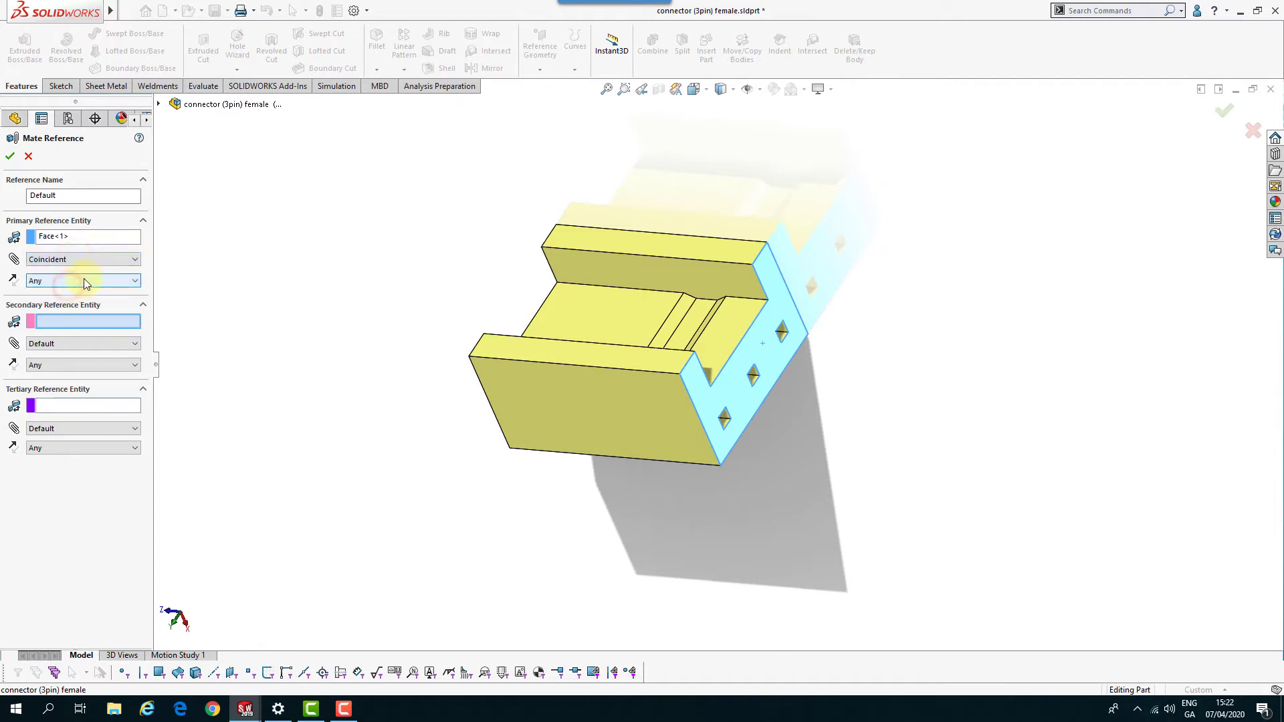
{"action": "left_click", "coordinate": [90, 281]}
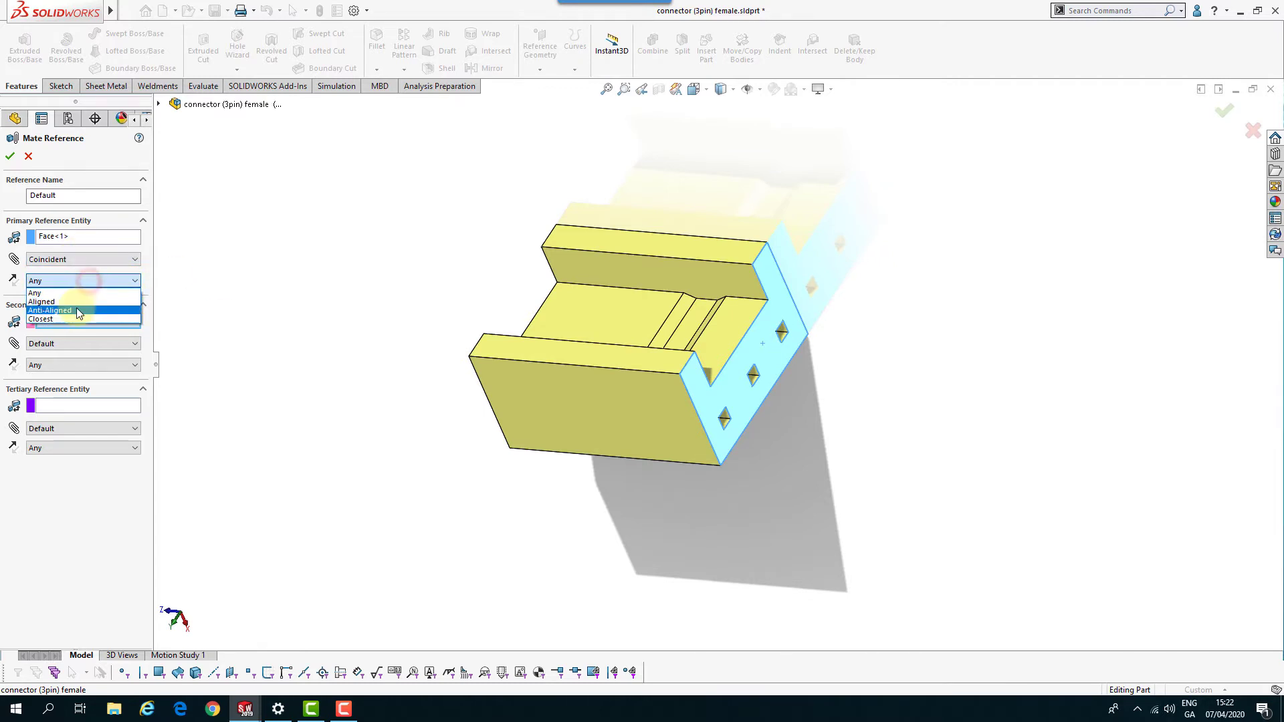
{"action": "left_click", "coordinate": [76, 311]}
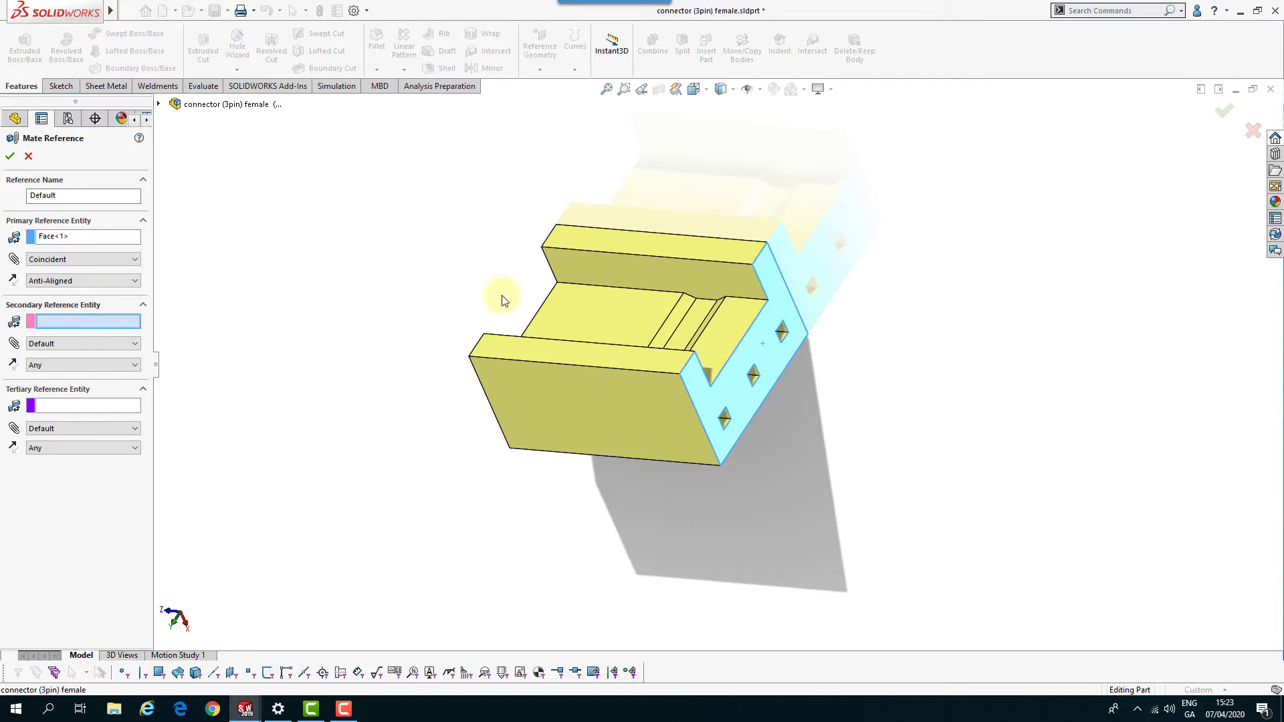
Set the slot's inner floor as secondary reference, Coincident and Anti-Aligned.
{"action": "left_click", "coordinate": [573, 311]}
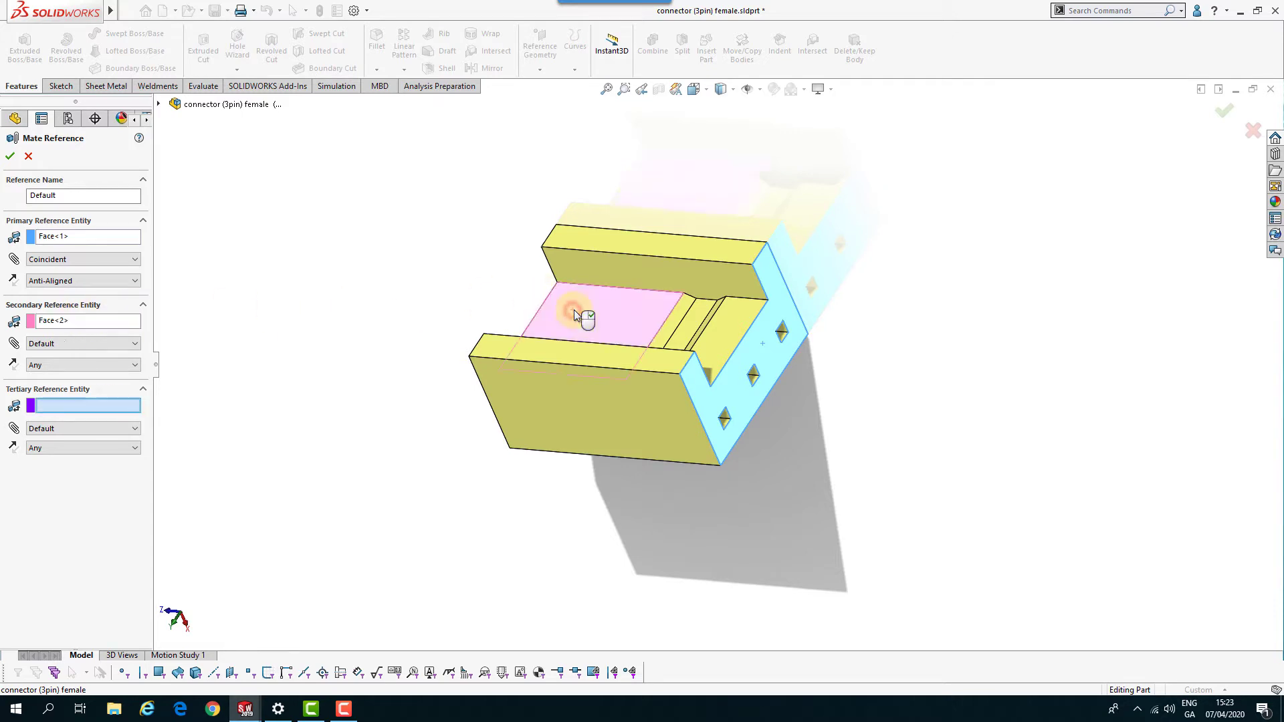
{"action": "left_click", "coordinate": [123, 344]}
{"action": "left_click", "coordinate": [85, 372]}
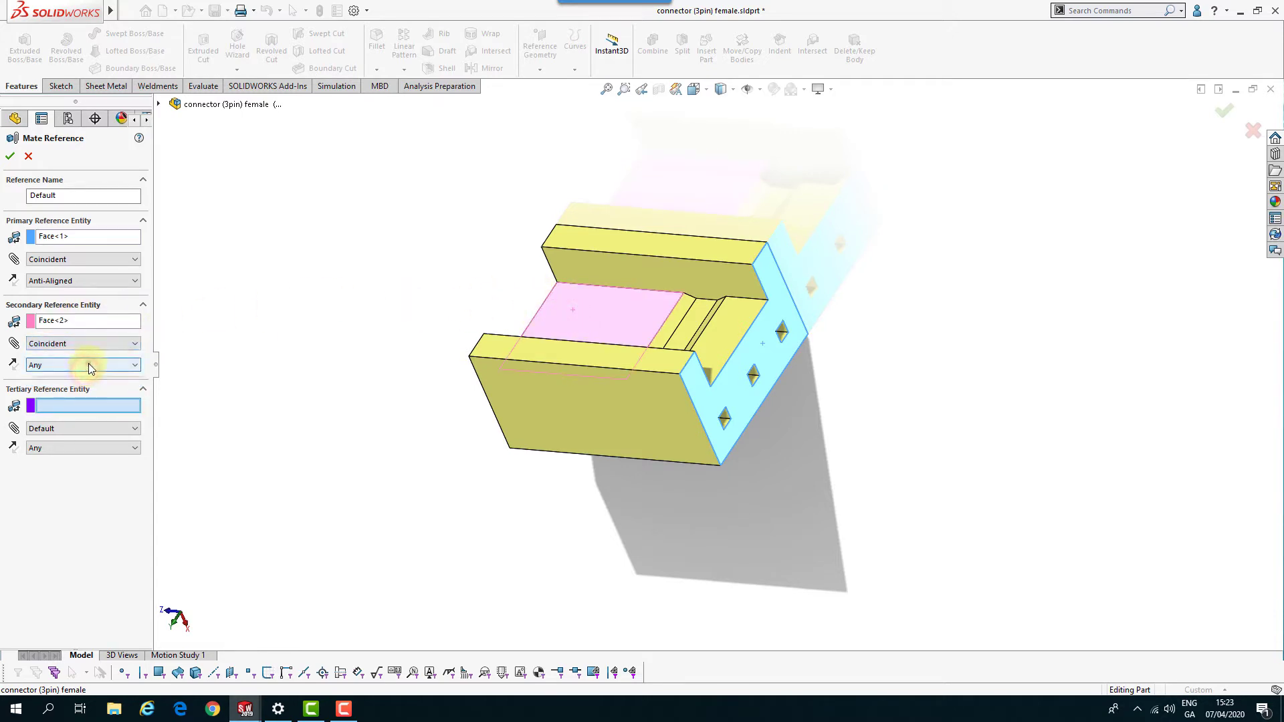
{"action": "left_click", "coordinate": [89, 365]}
{"action": "left_click", "coordinate": [82, 395]}
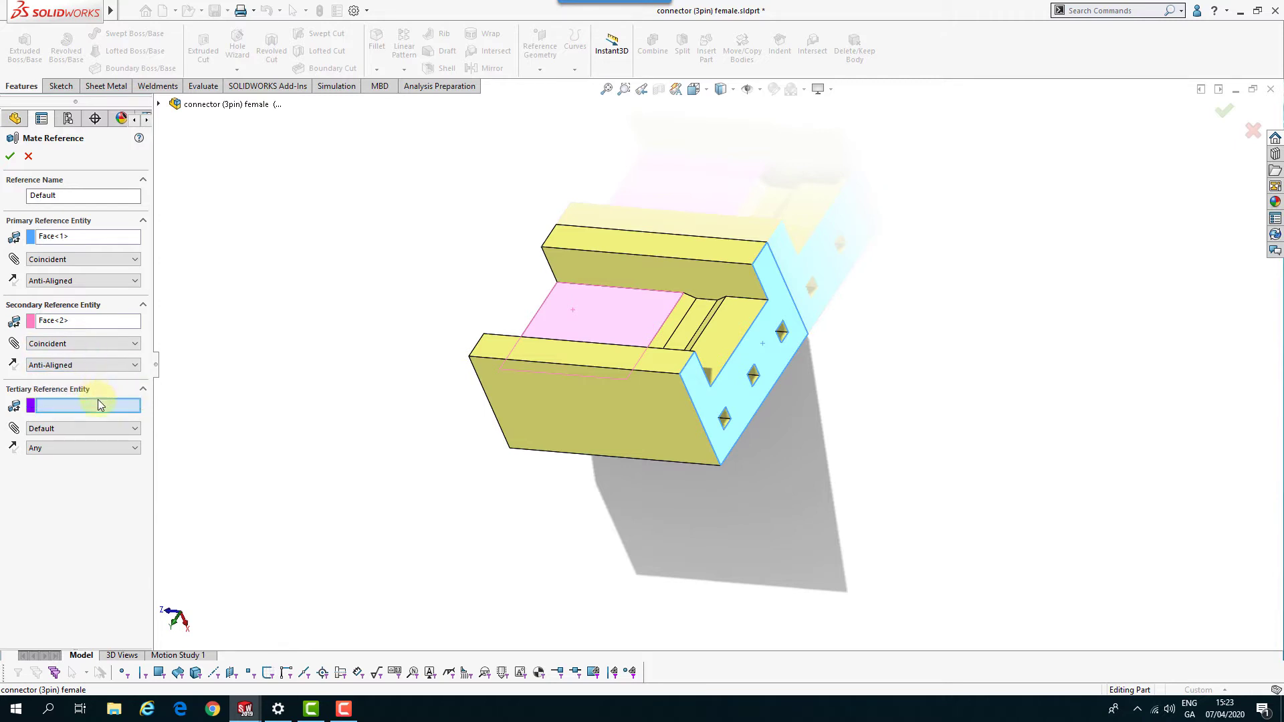
Set the front face as tertiary reference, Coincident and Aligned.
{"action": "left_click", "coordinate": [531, 407]}
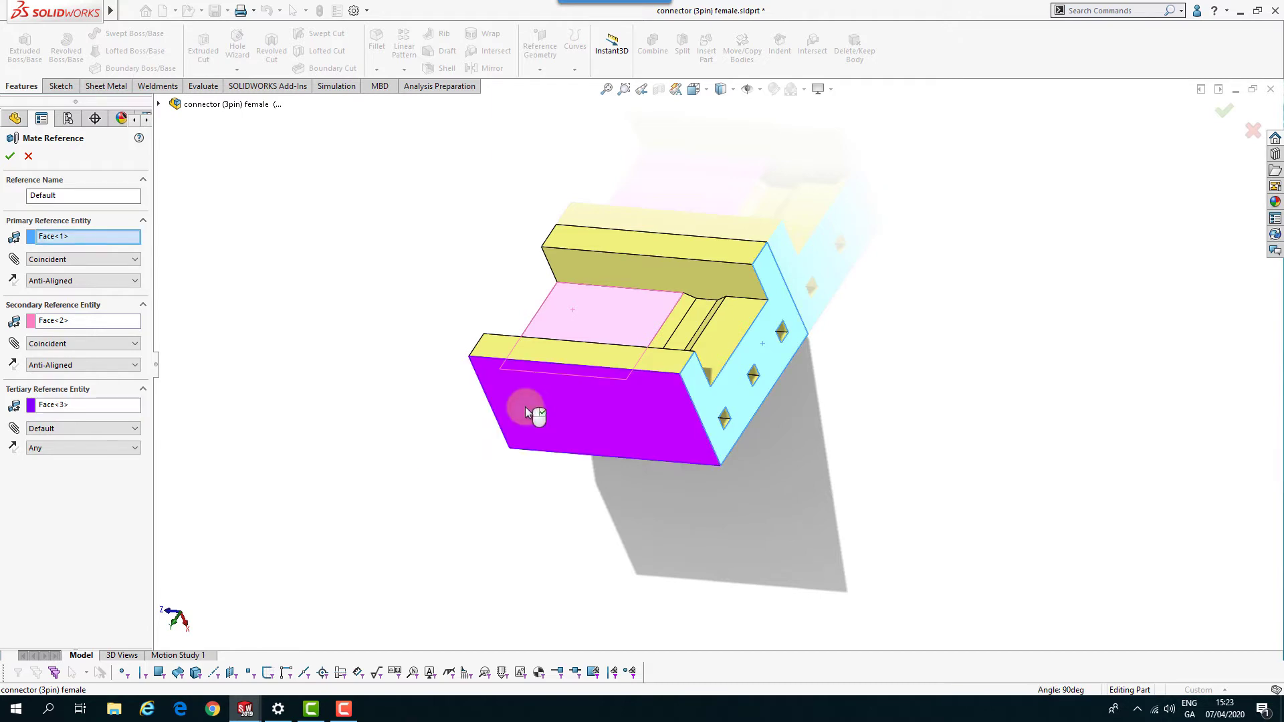
{"action": "left_click", "coordinate": [97, 428]}
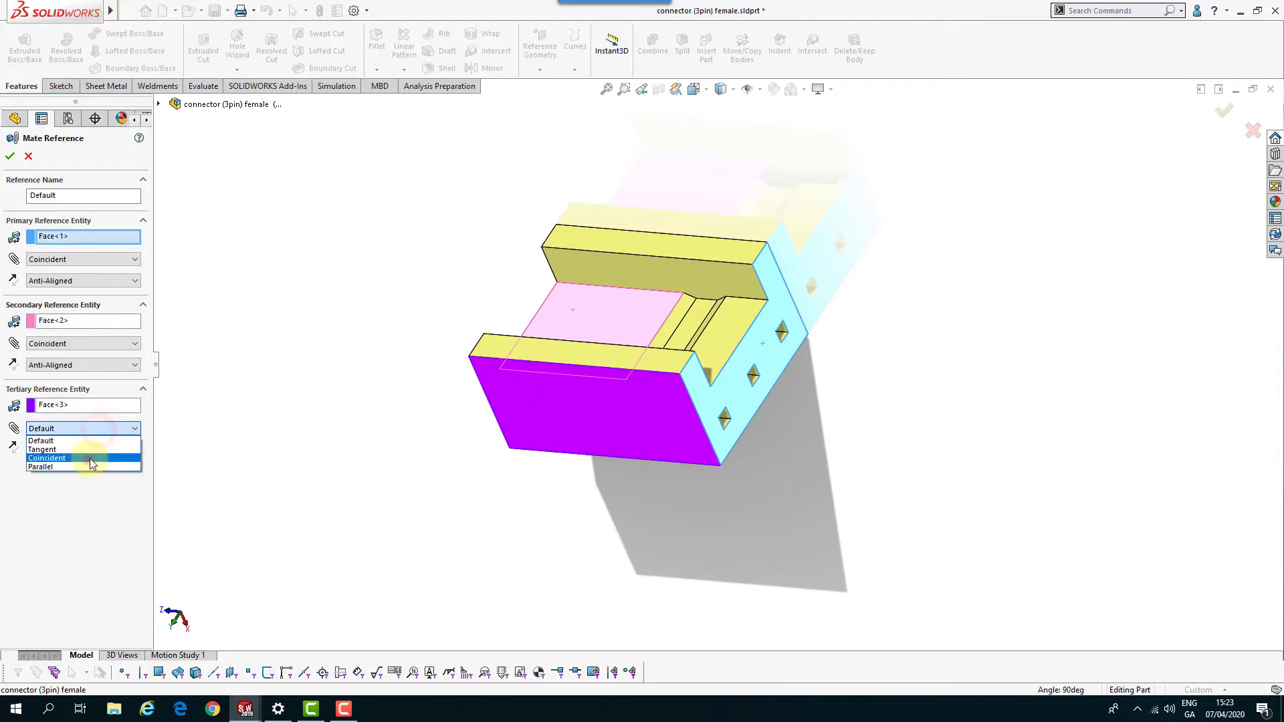
{"action": "left_click", "coordinate": [89, 459]}
{"action": "left_click", "coordinate": [89, 450]}
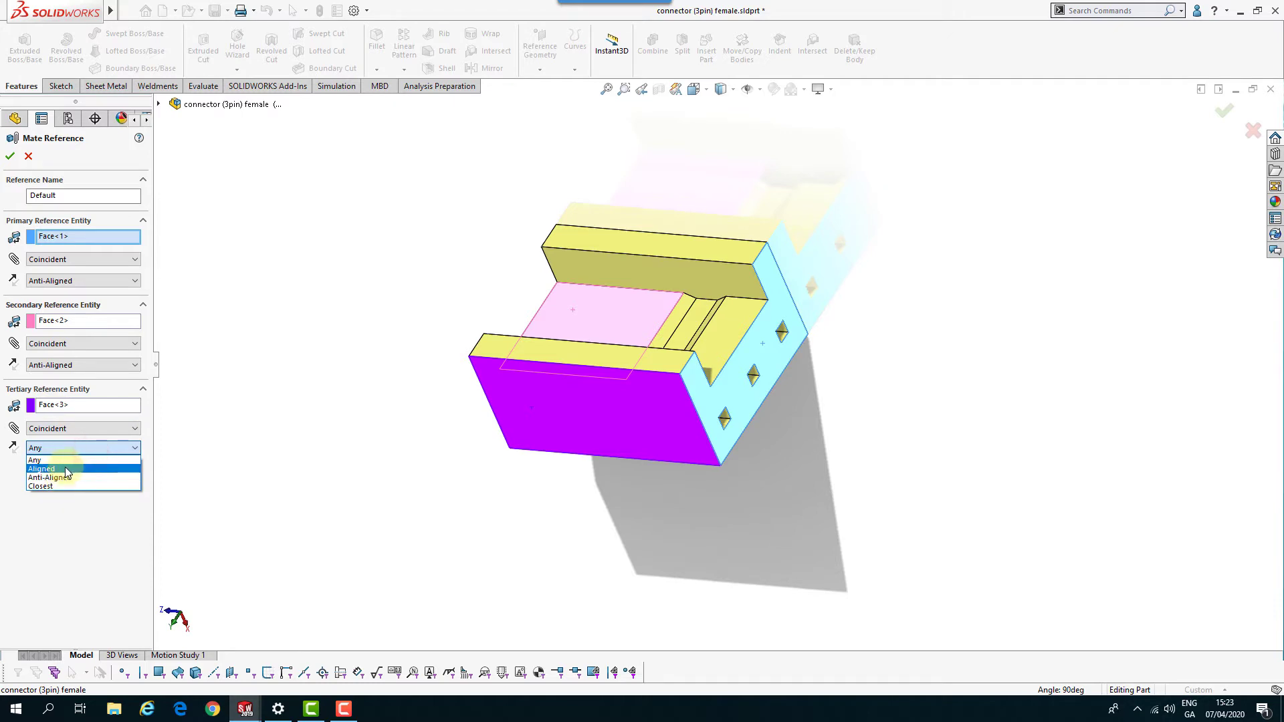
{"action": "left_click", "coordinate": [66, 469]}
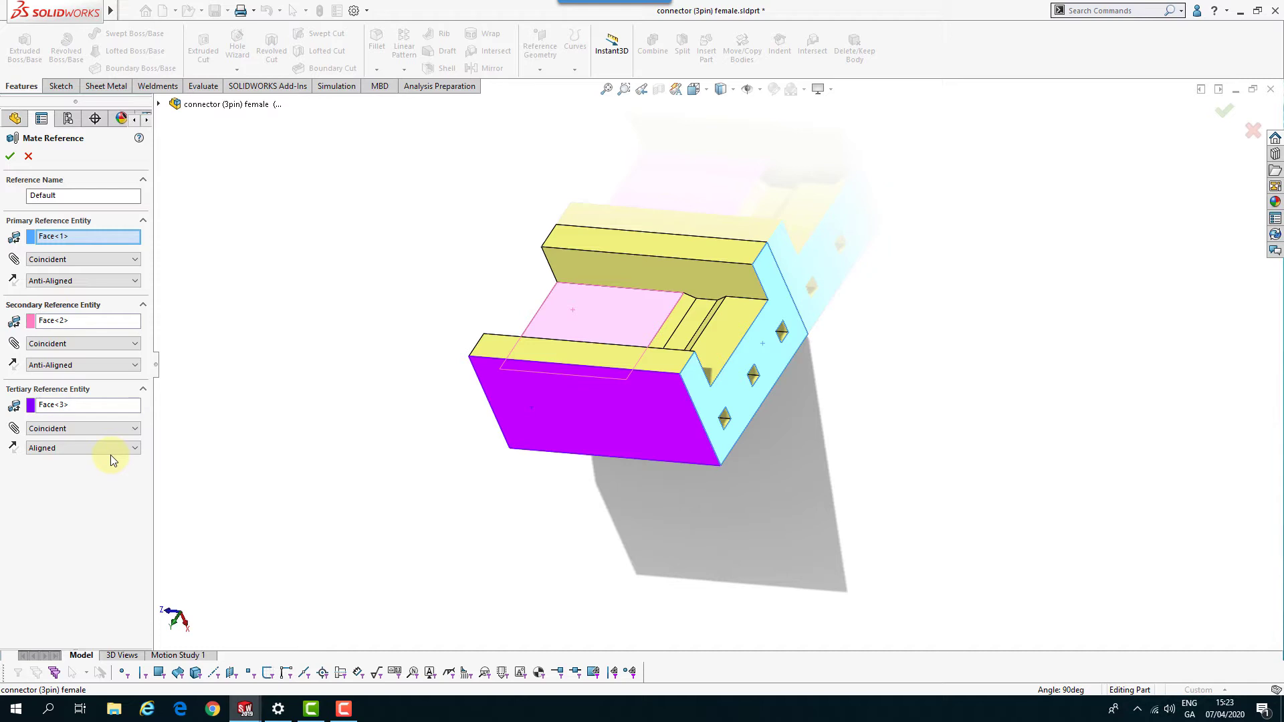
Accept the mate reference, then edit Default<2> and rename it PLUG.
{"action": "left_click", "coordinate": [10, 155]}
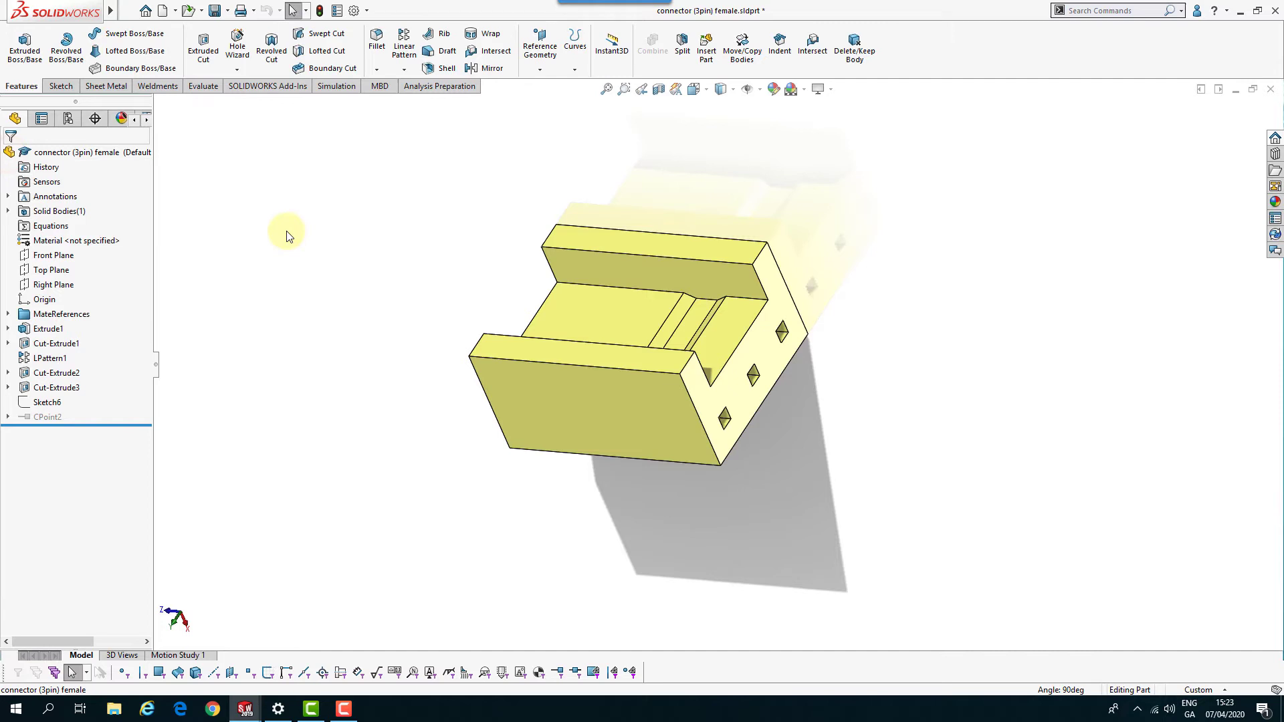
{"action": "left_click", "coordinate": [8, 313]}
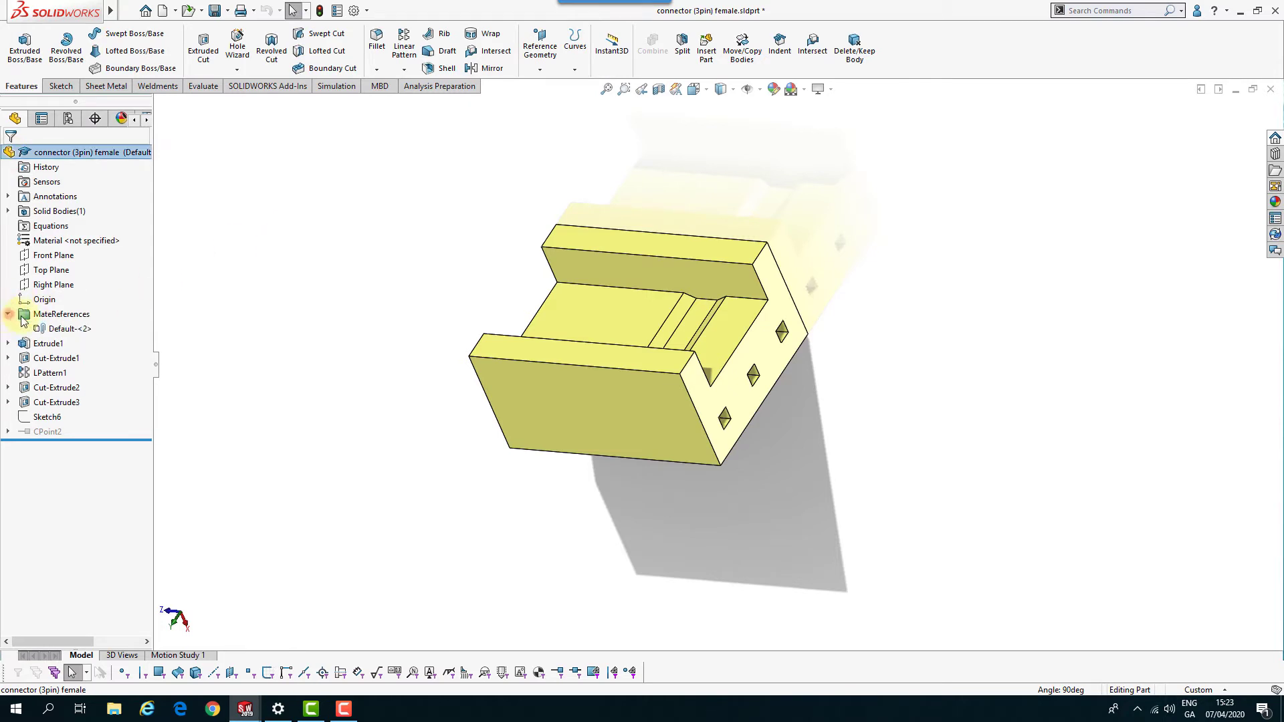
{"action": "left_click", "coordinate": [72, 330]}
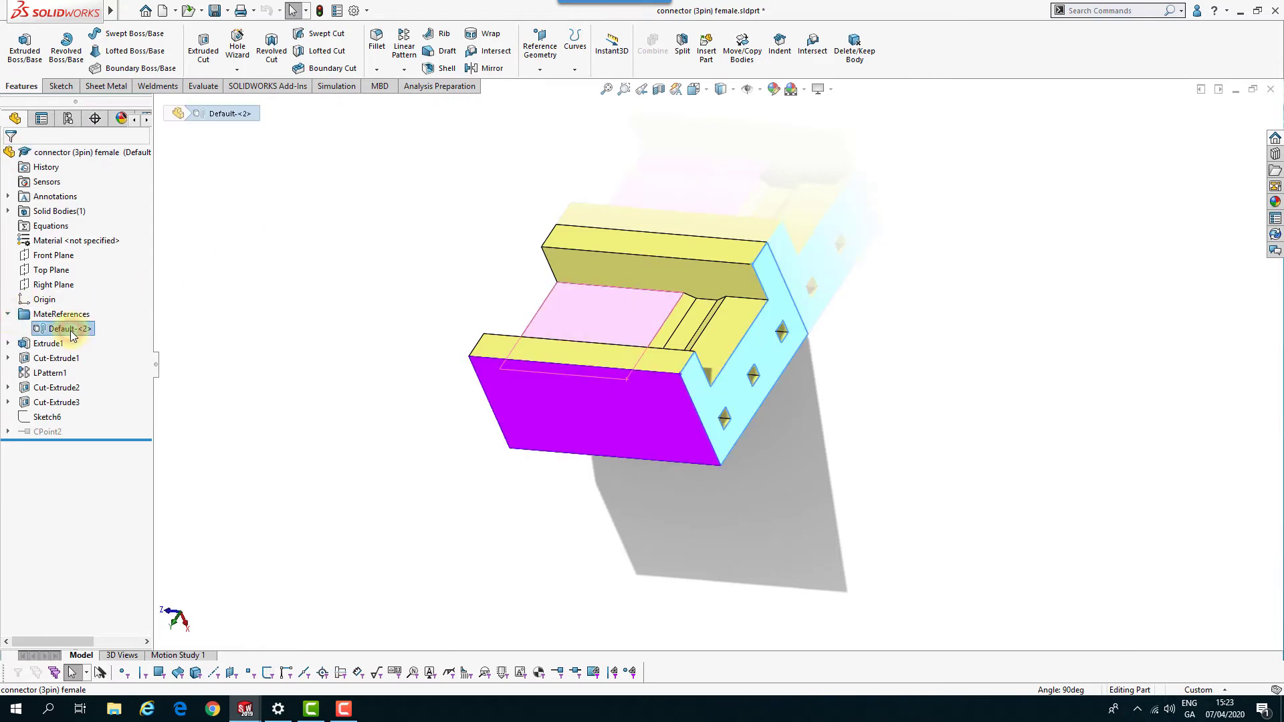
{"action": "right_click", "coordinate": [70, 330]}
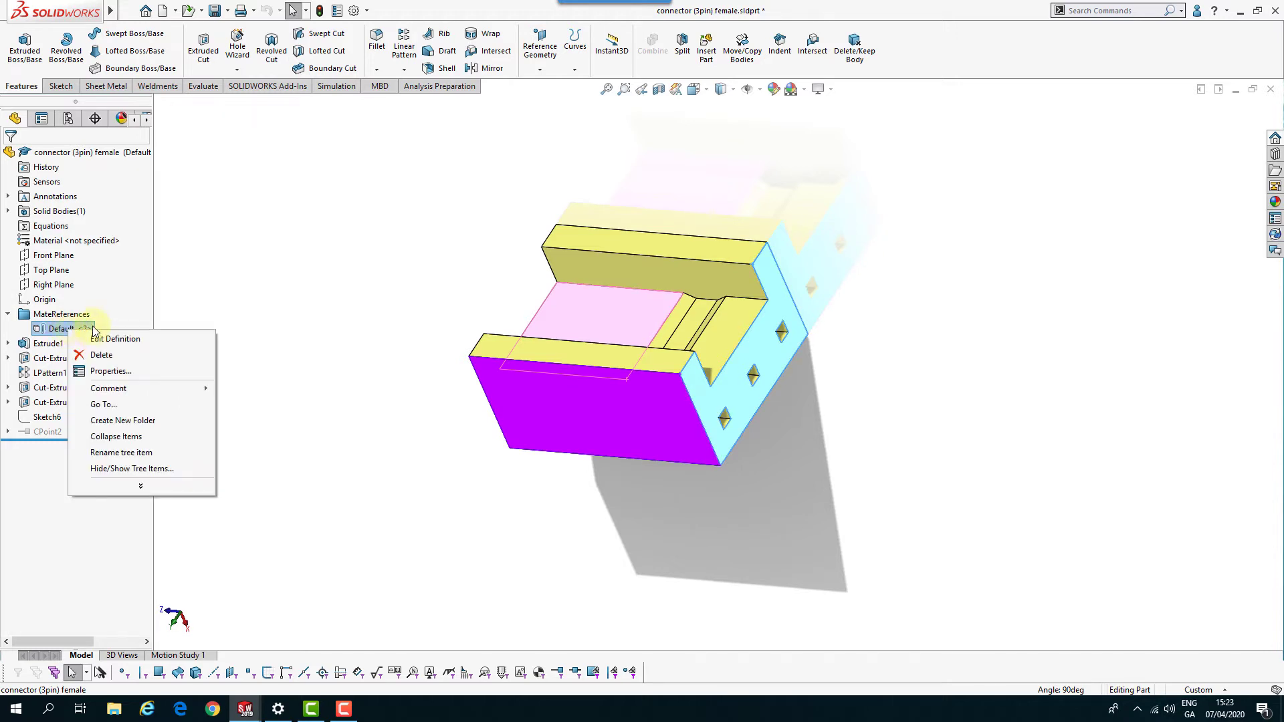
{"action": "left_click", "coordinate": [110, 341]}
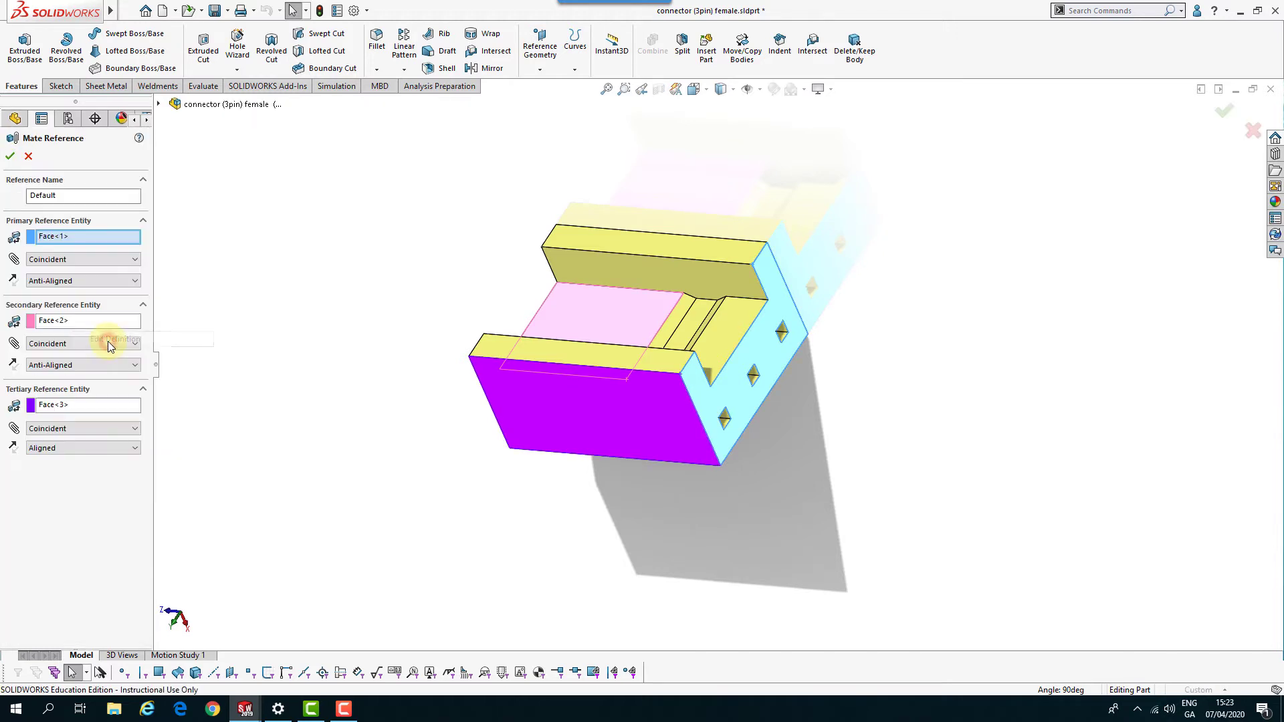
{"action": "double_click", "coordinate": [63, 196]}
{"action": "double_click", "coordinate": [62, 195]}
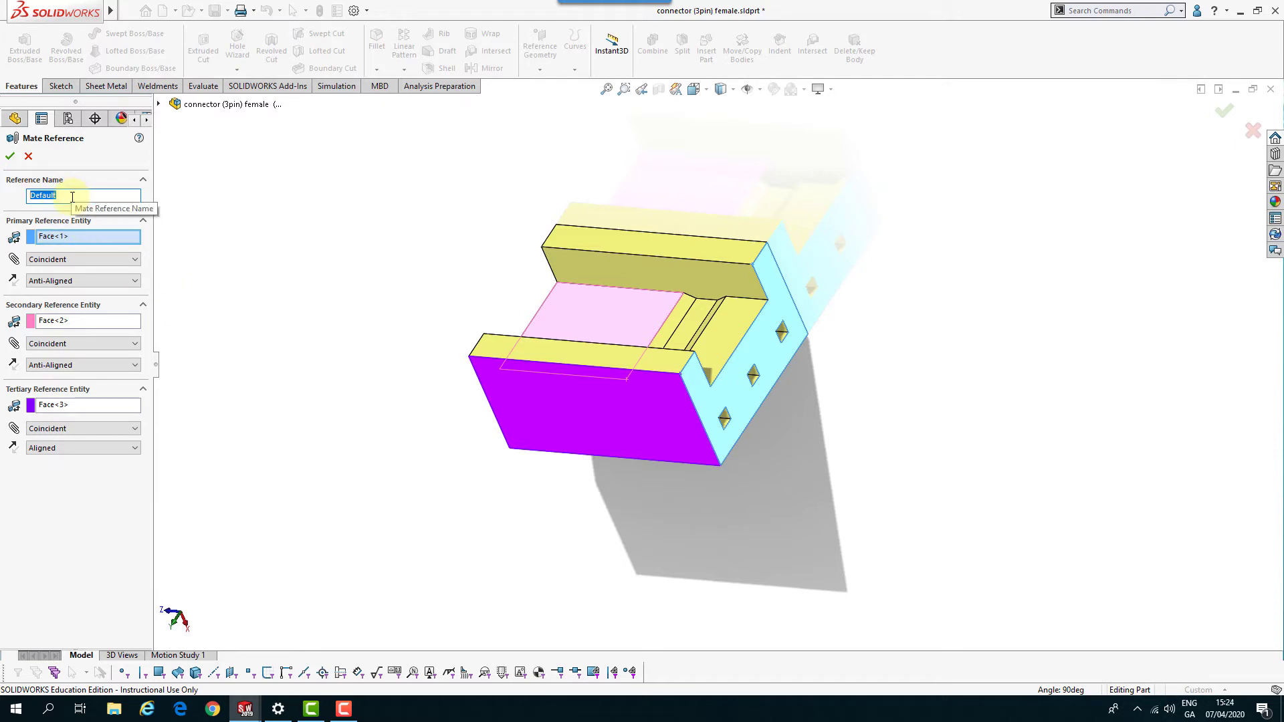
{"action": "type", "text": "PLUG"}
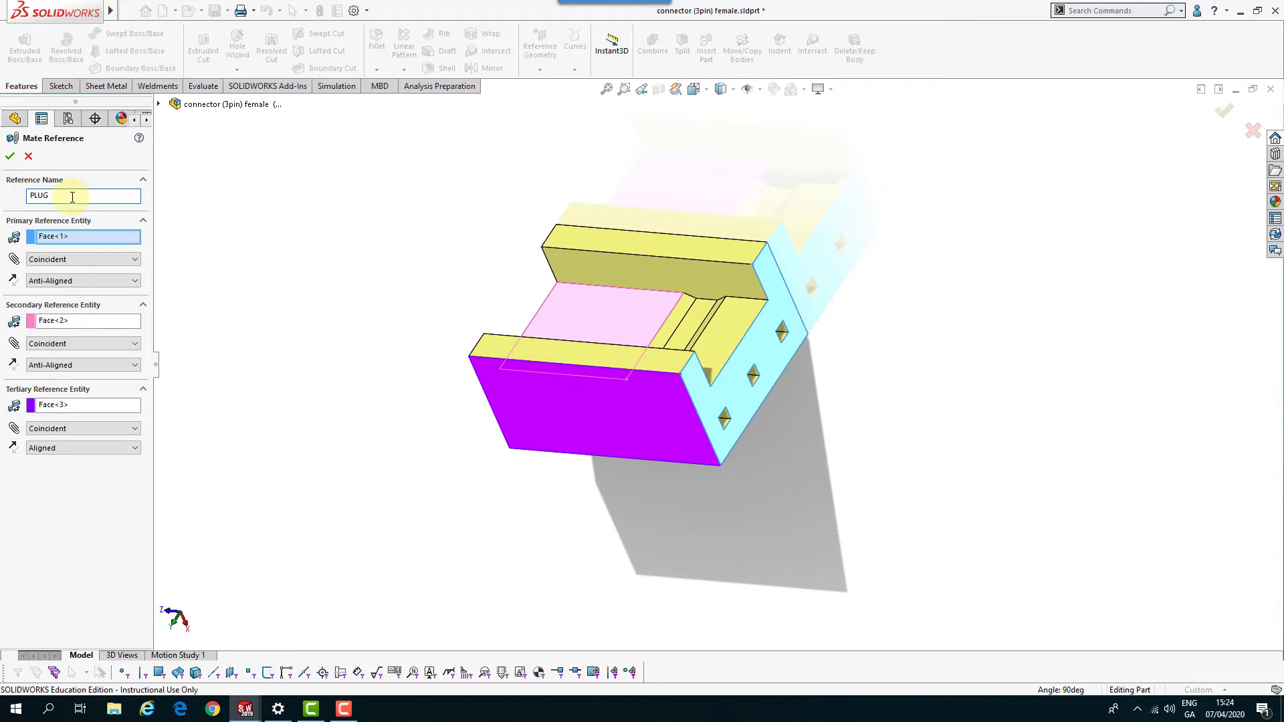
{"action": "left_click", "coordinate": [10, 158]}
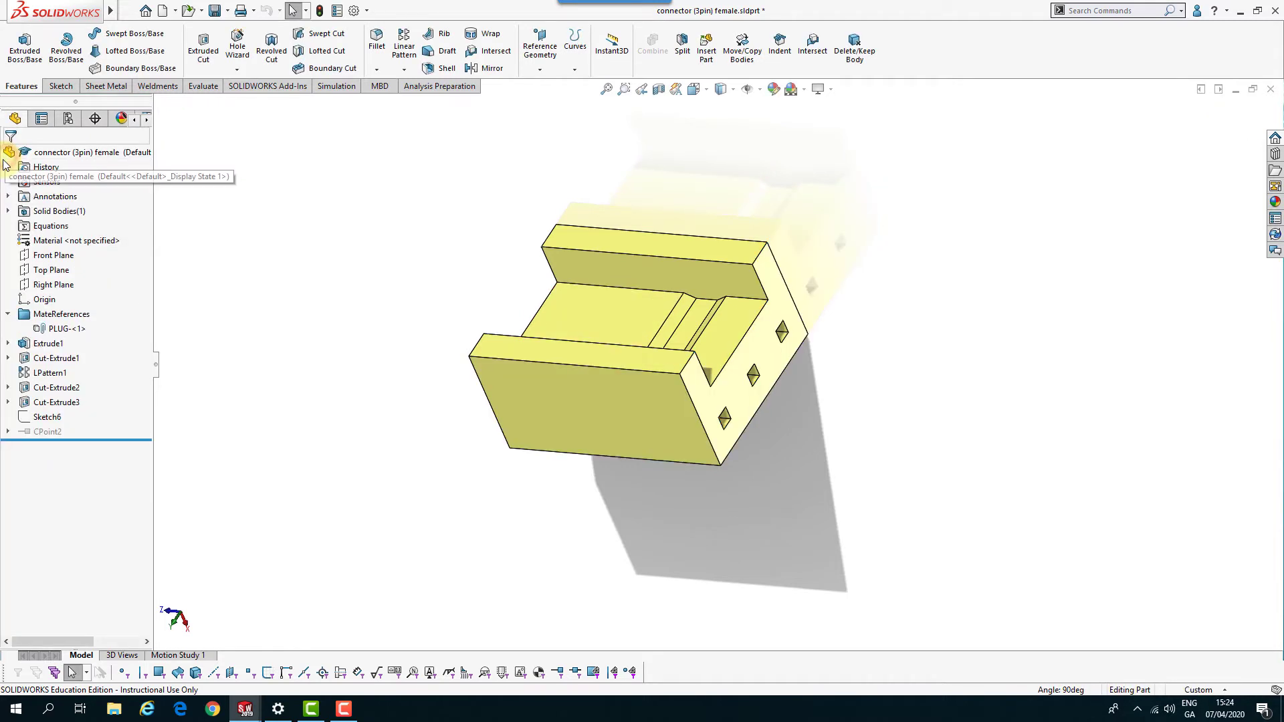
Close the female connector part, saving its changes.
{"action": "left_click", "coordinate": [8, 313]}
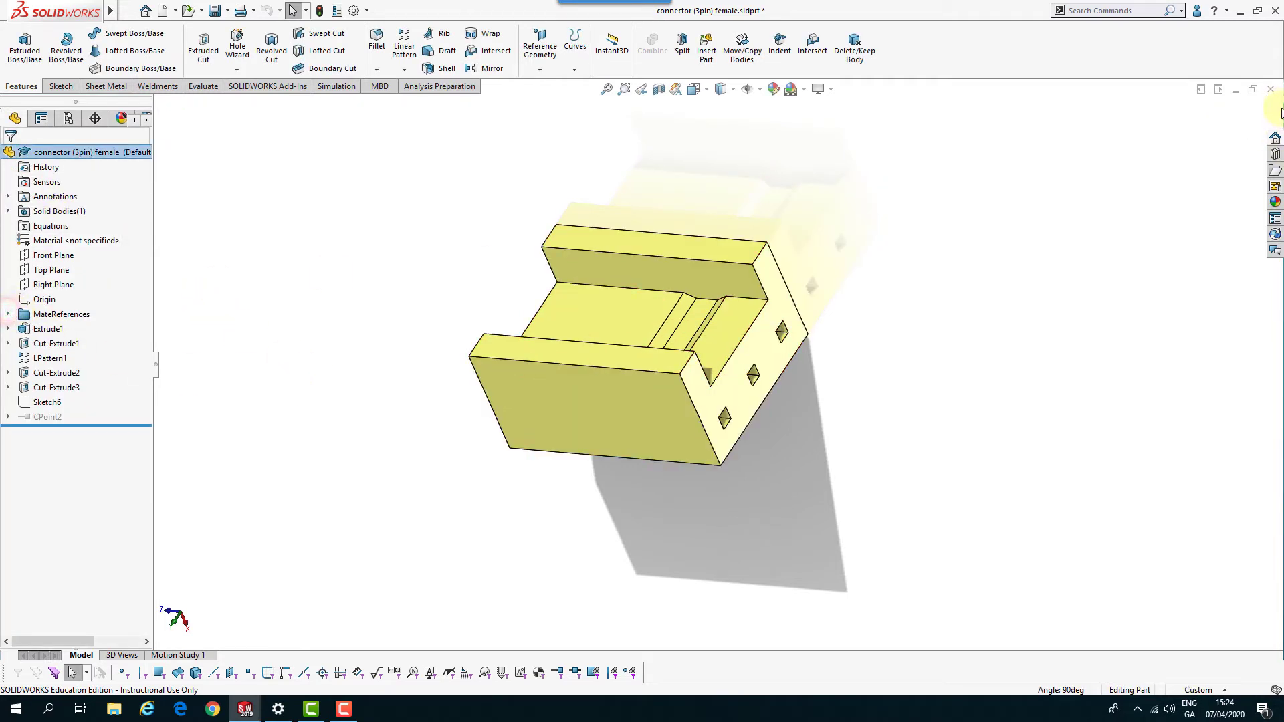
{"action": "left_click", "coordinate": [1271, 92]}
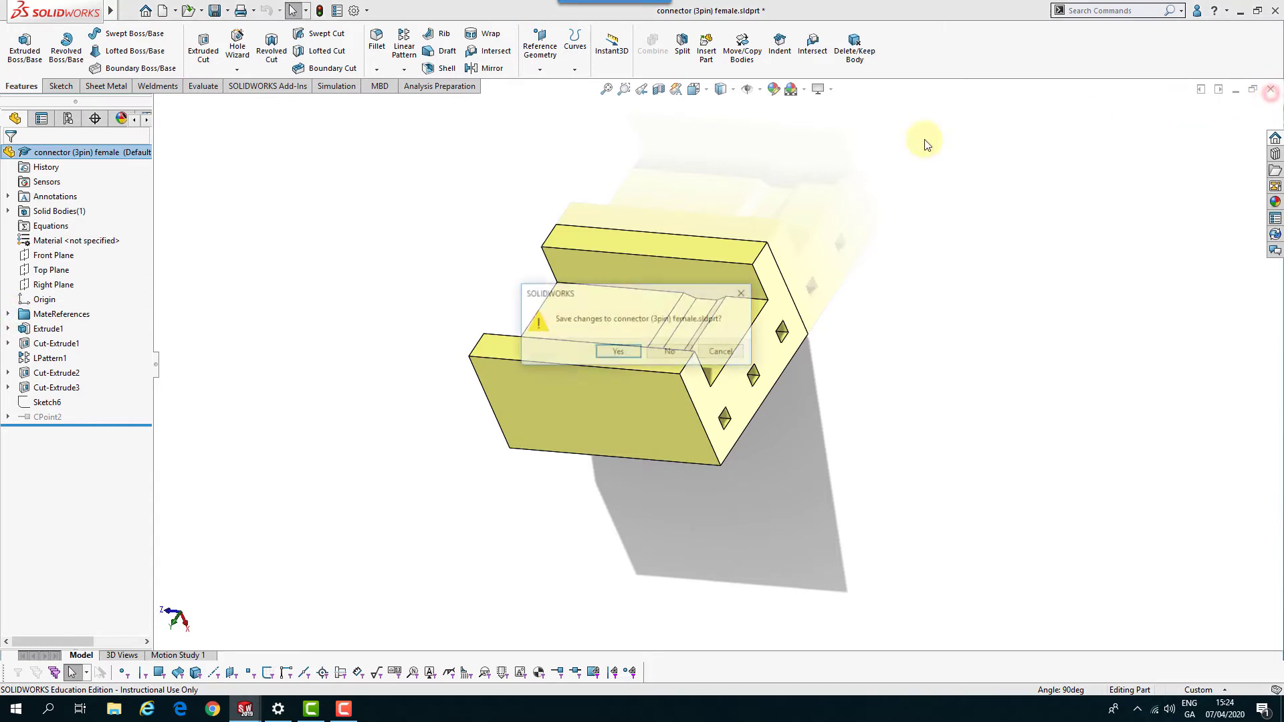
{"action": "left_click", "coordinate": [615, 349]}
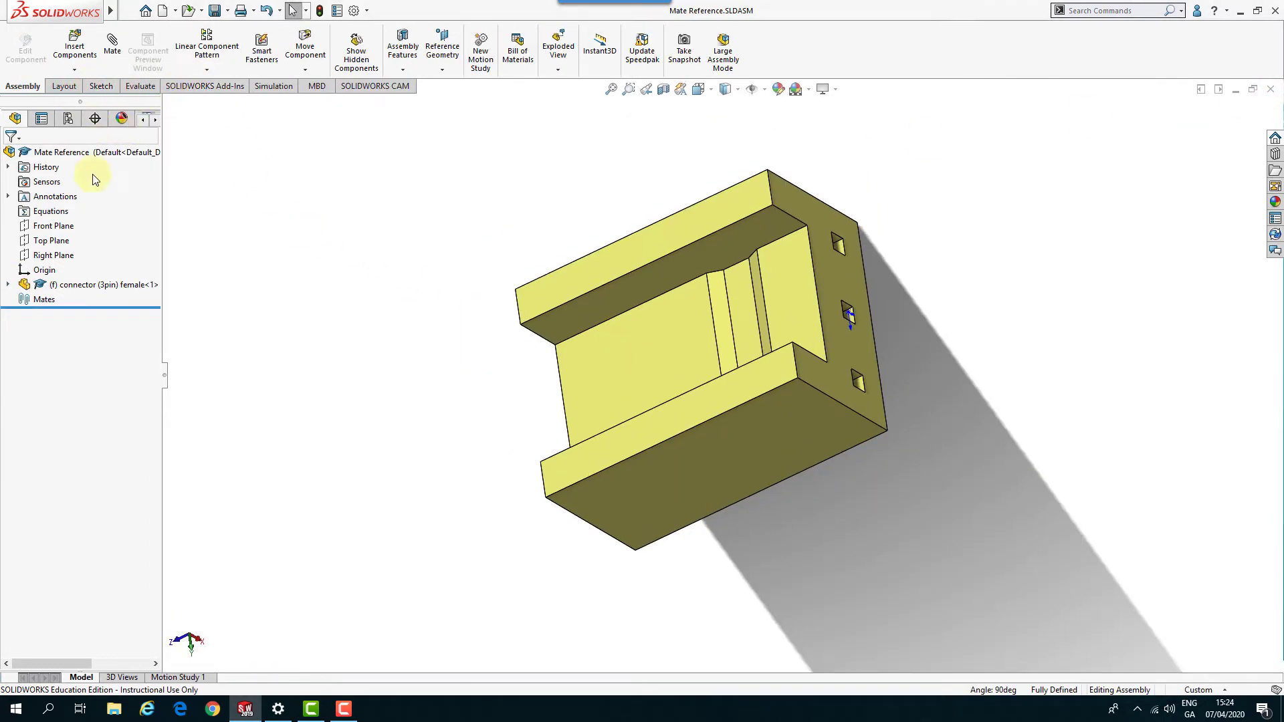
Expand the female connector in the assembly to confirm the PLUG mate reference.
{"action": "left_click", "coordinate": [8, 284]}
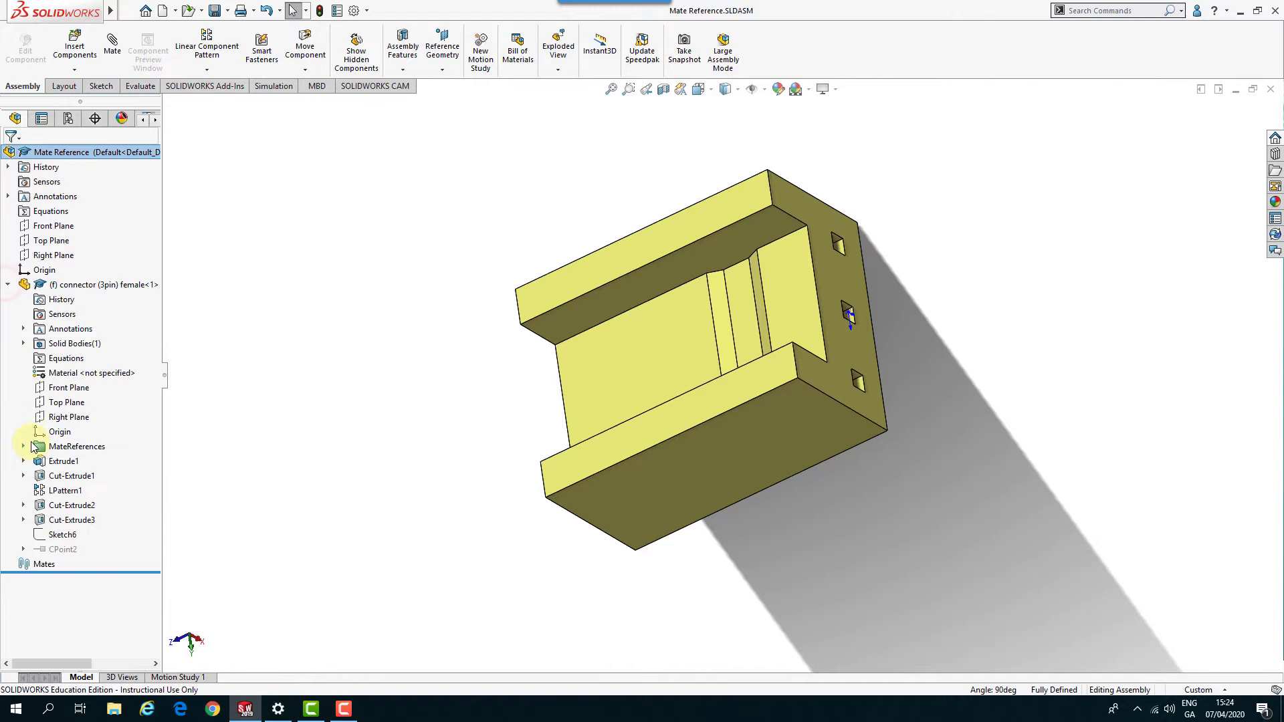
{"action": "left_click", "coordinate": [23, 447]}
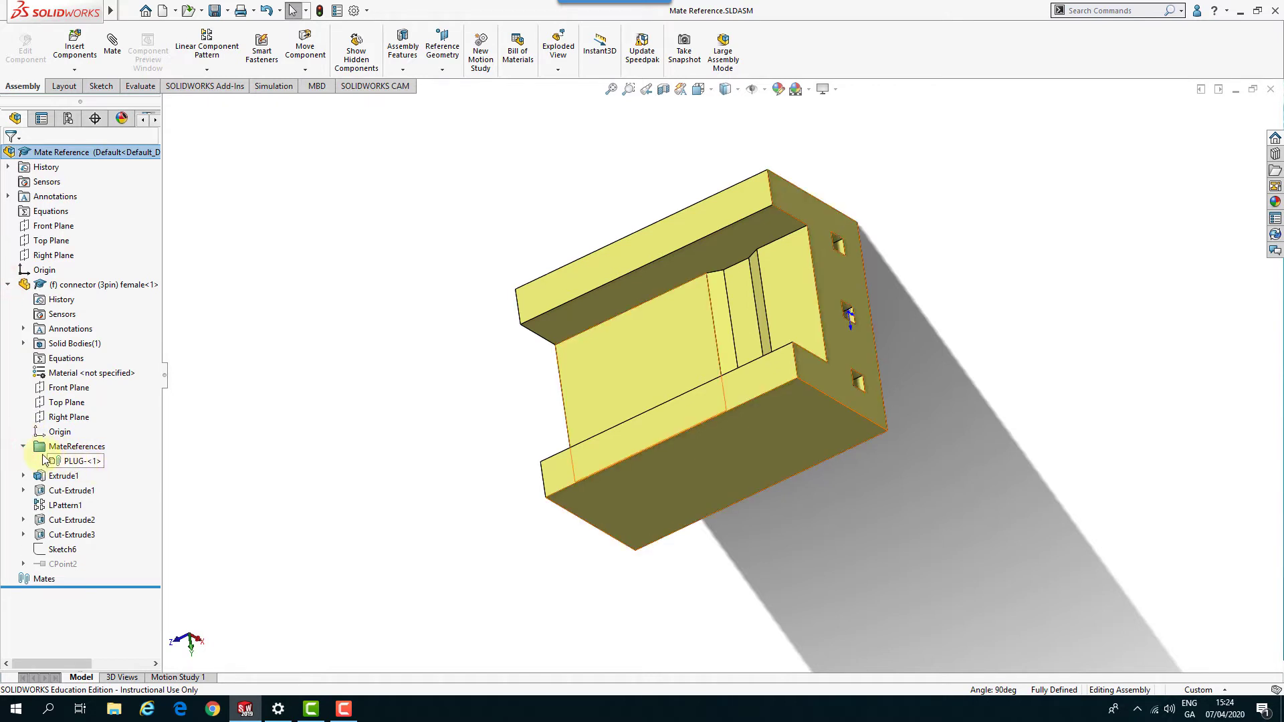
{"action": "left_click", "coordinate": [8, 284]}
{"action": "left_click", "coordinate": [290, 290]}
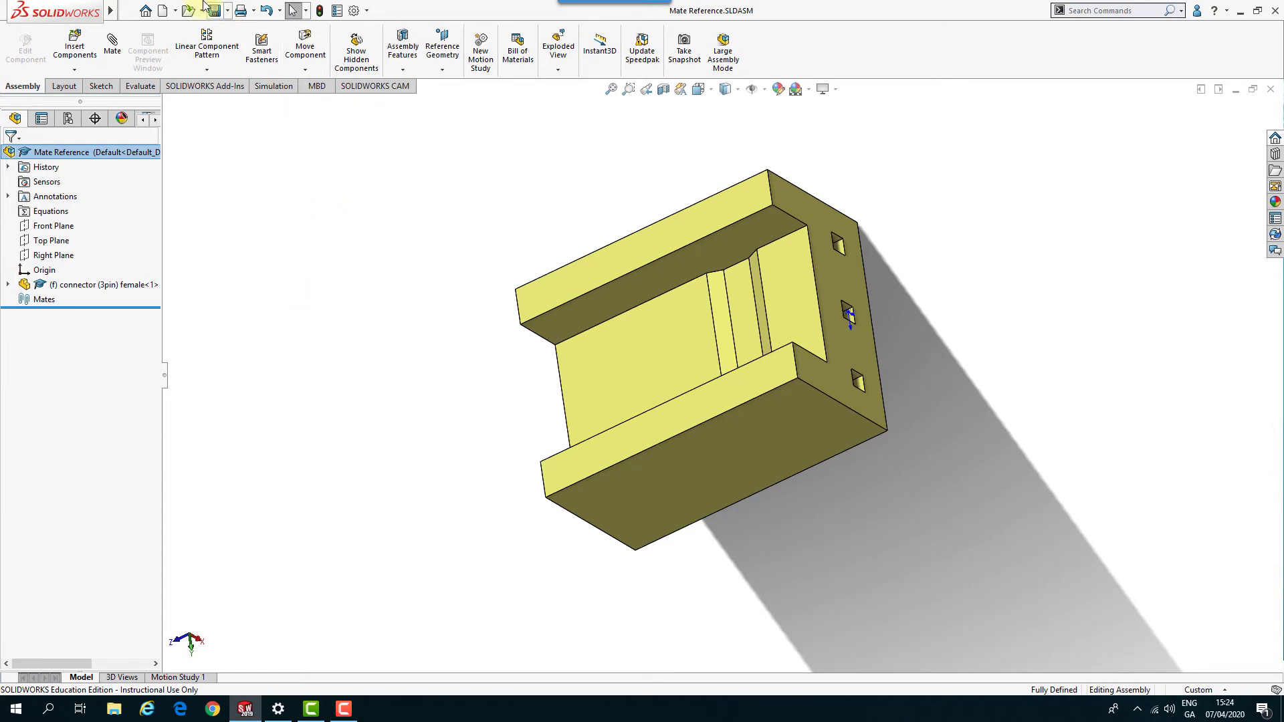
Open the connector (3pin) male.sldprt part file.
{"action": "left_click", "coordinate": [188, 16]}
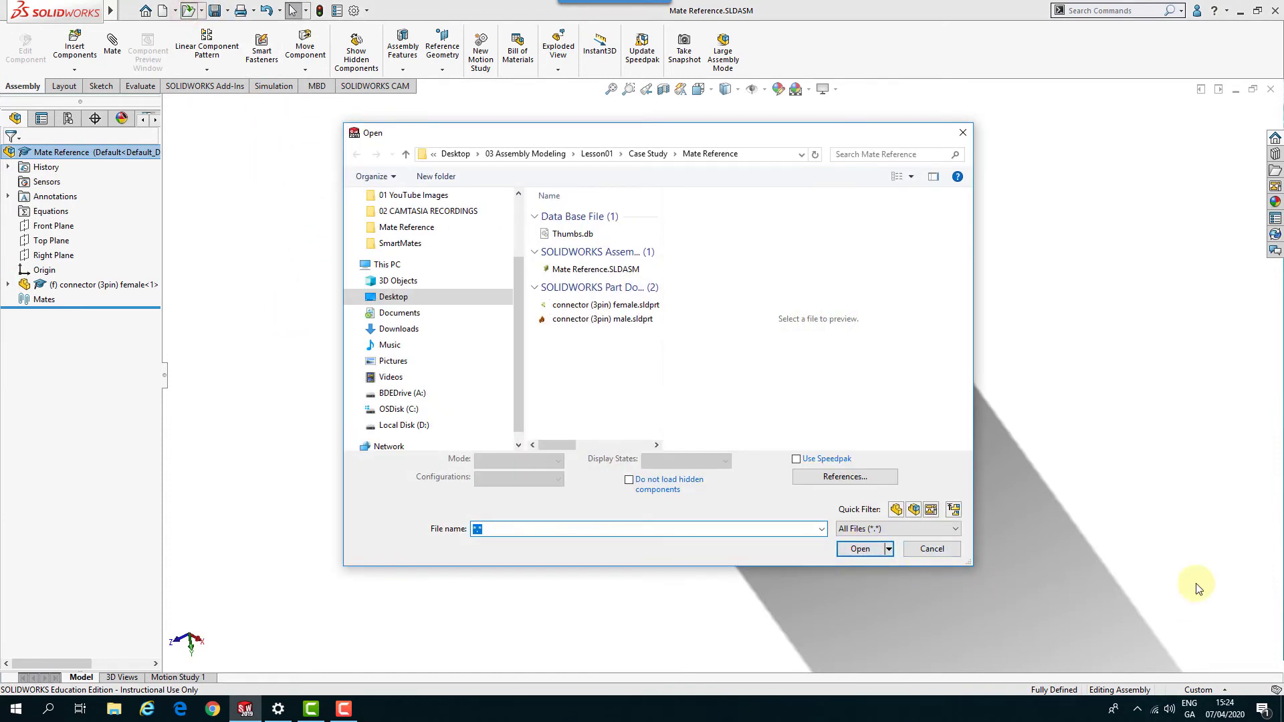
{"action": "left_click", "coordinate": [599, 320]}
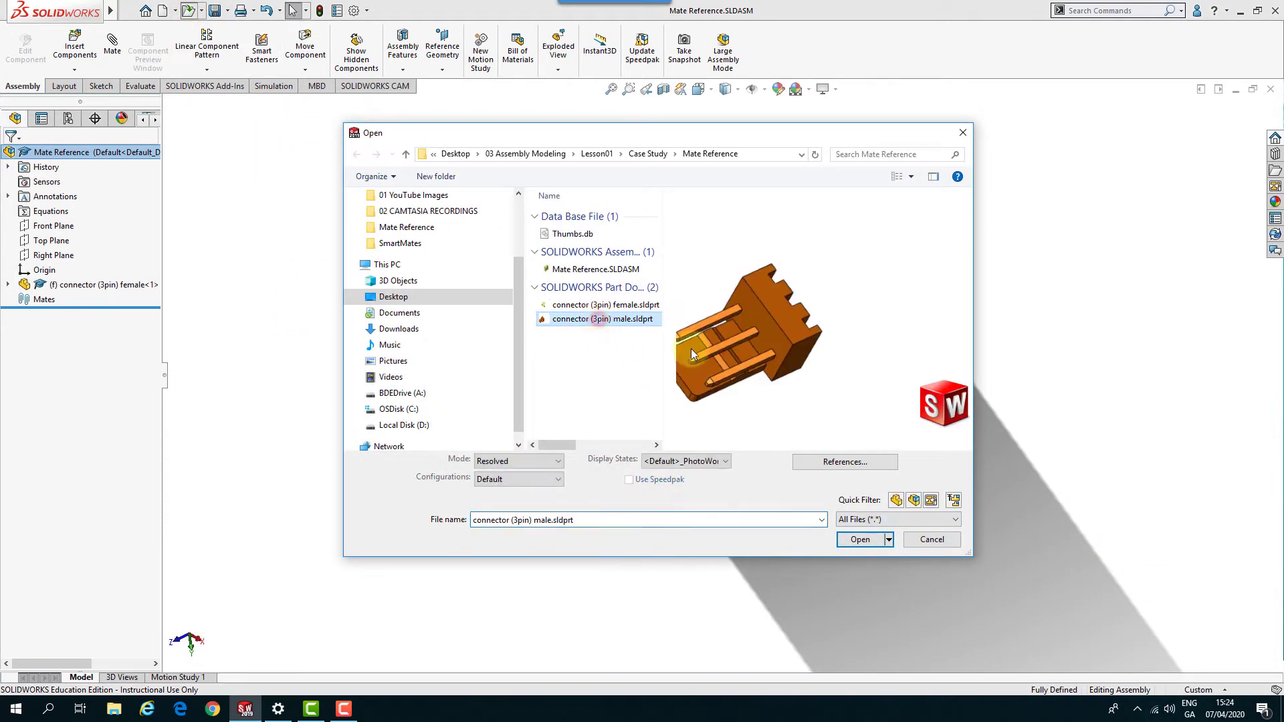
{"action": "left_click", "coordinate": [858, 542]}
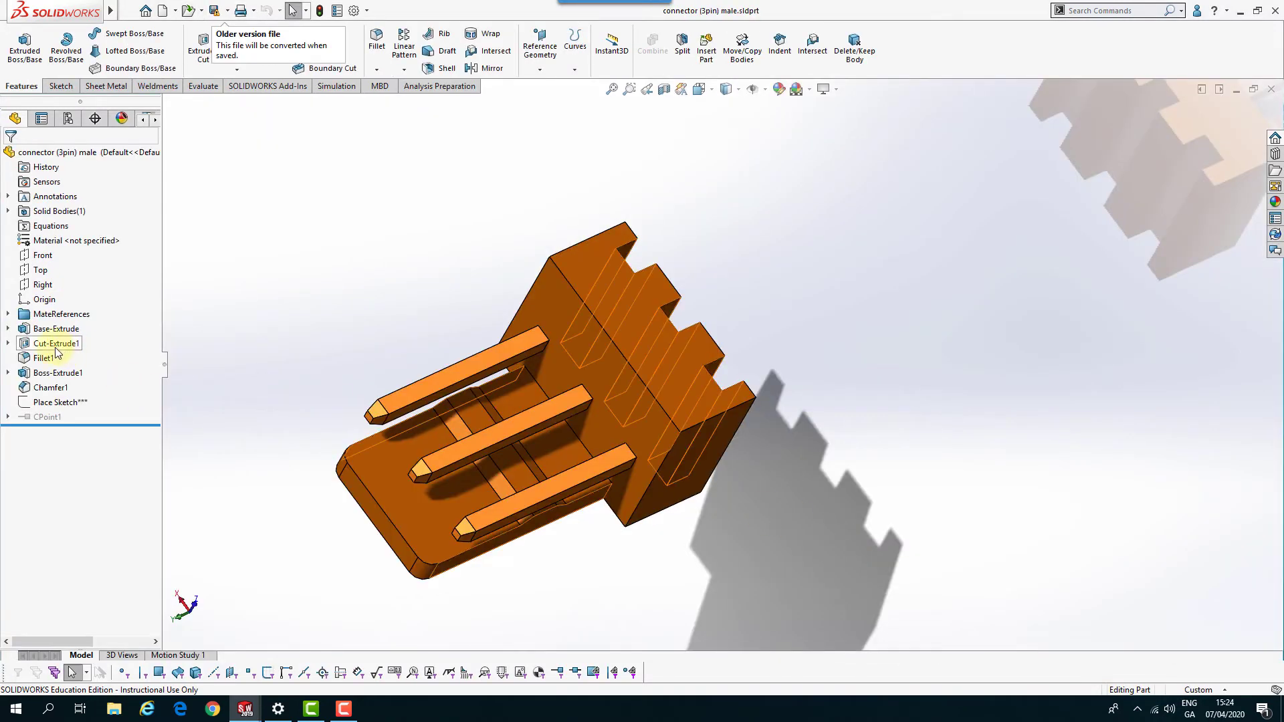
Select the male part's connector-<1> mate reference and orbit to inspect its highlighted faces.
{"action": "left_click", "coordinate": [8, 315]}
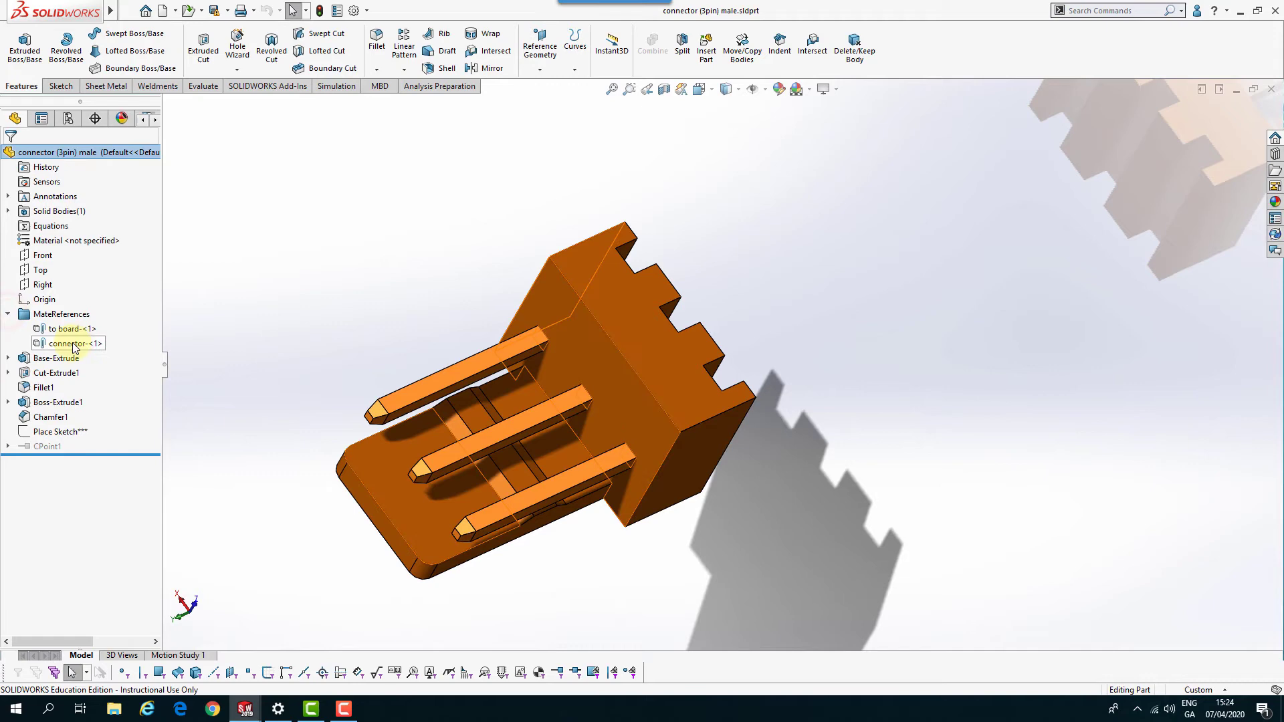
{"action": "left_click", "coordinate": [73, 344]}
{"action": "middle_click_drag", "start_coordinate": [371, 512], "coordinate": [401, 576]}
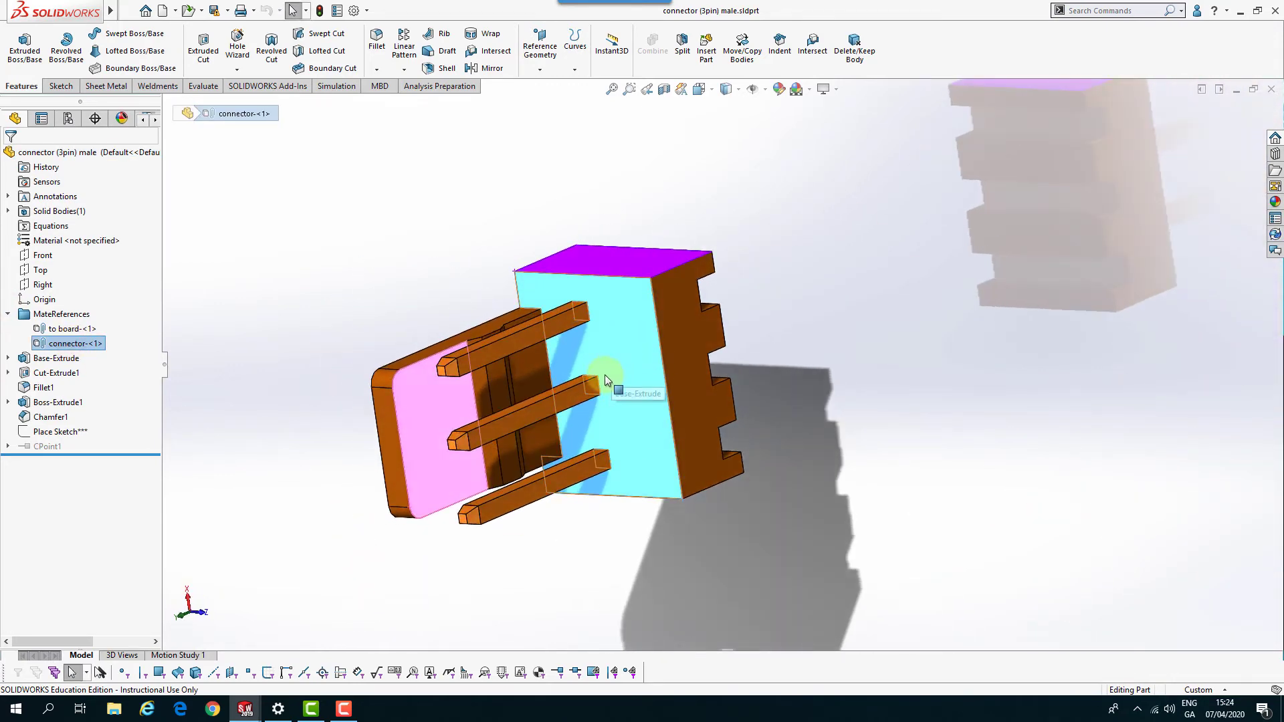
{"action": "middle_click_drag", "start_coordinate": [604, 379], "coordinate": [584, 525]}
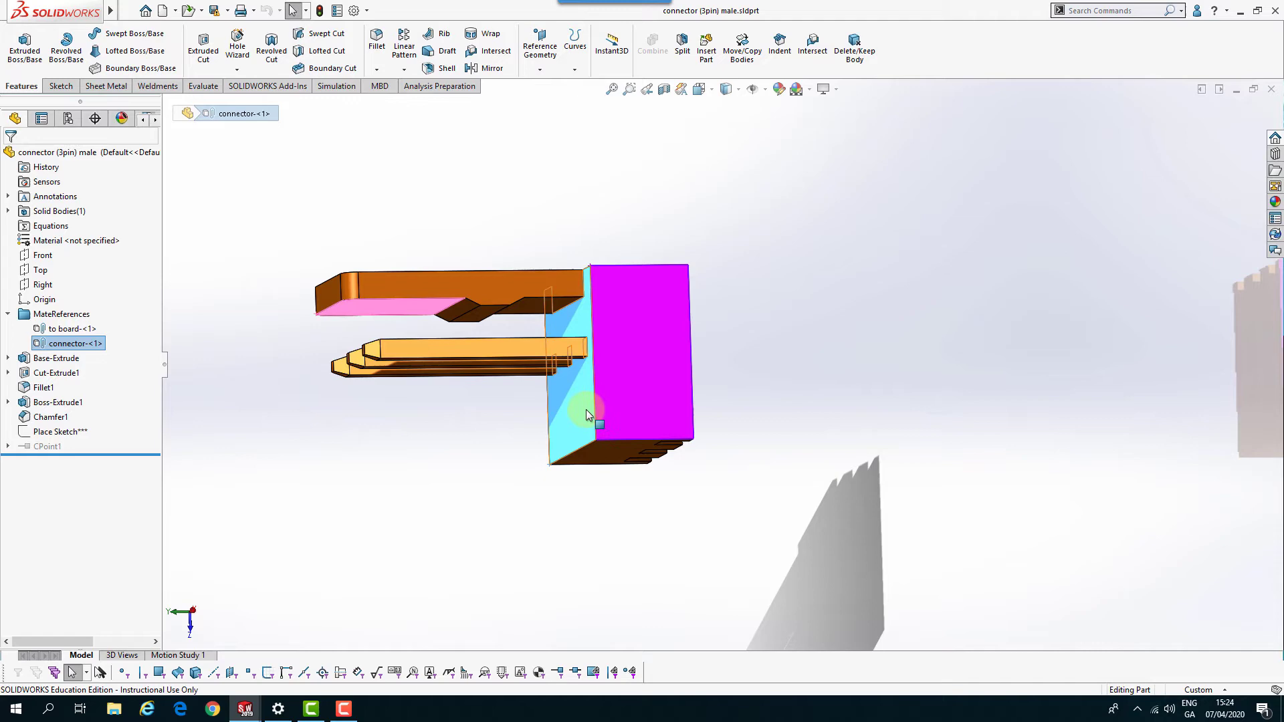
{"action": "middle_click_drag", "start_coordinate": [564, 402], "coordinate": [516, 576]}
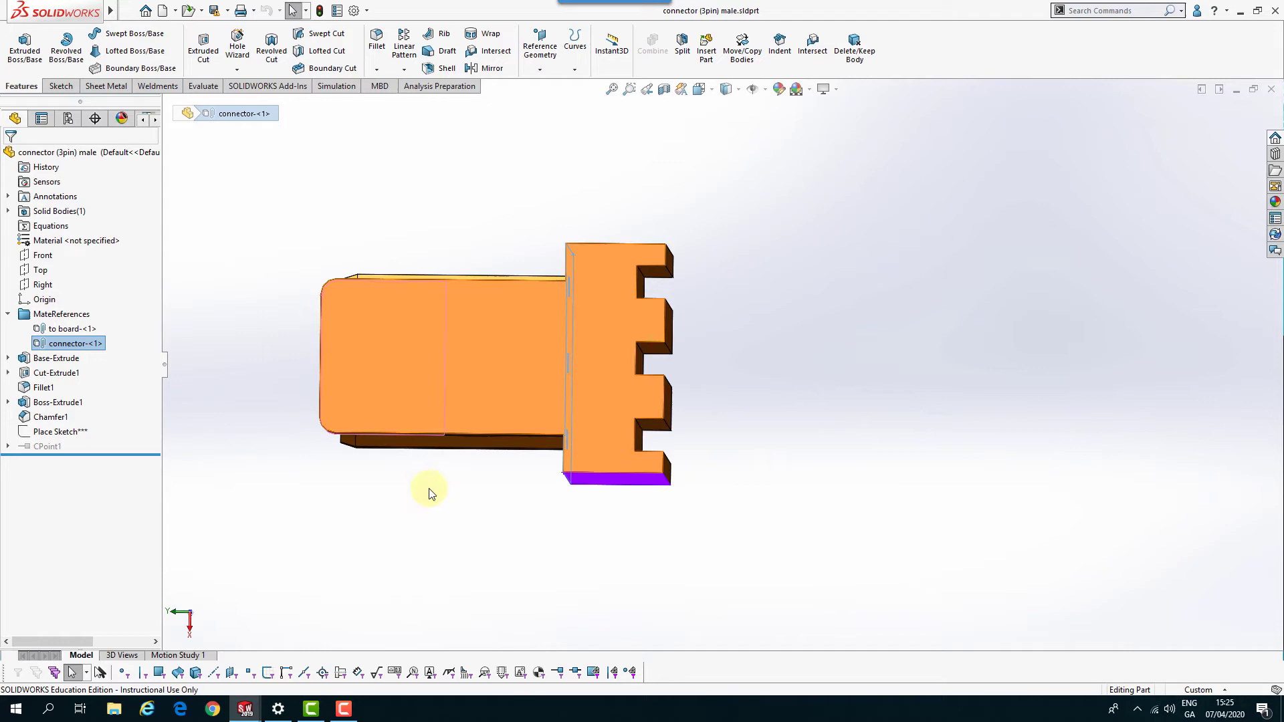
{"action": "middle_click_drag", "start_coordinate": [424, 493], "coordinate": [468, 428]}
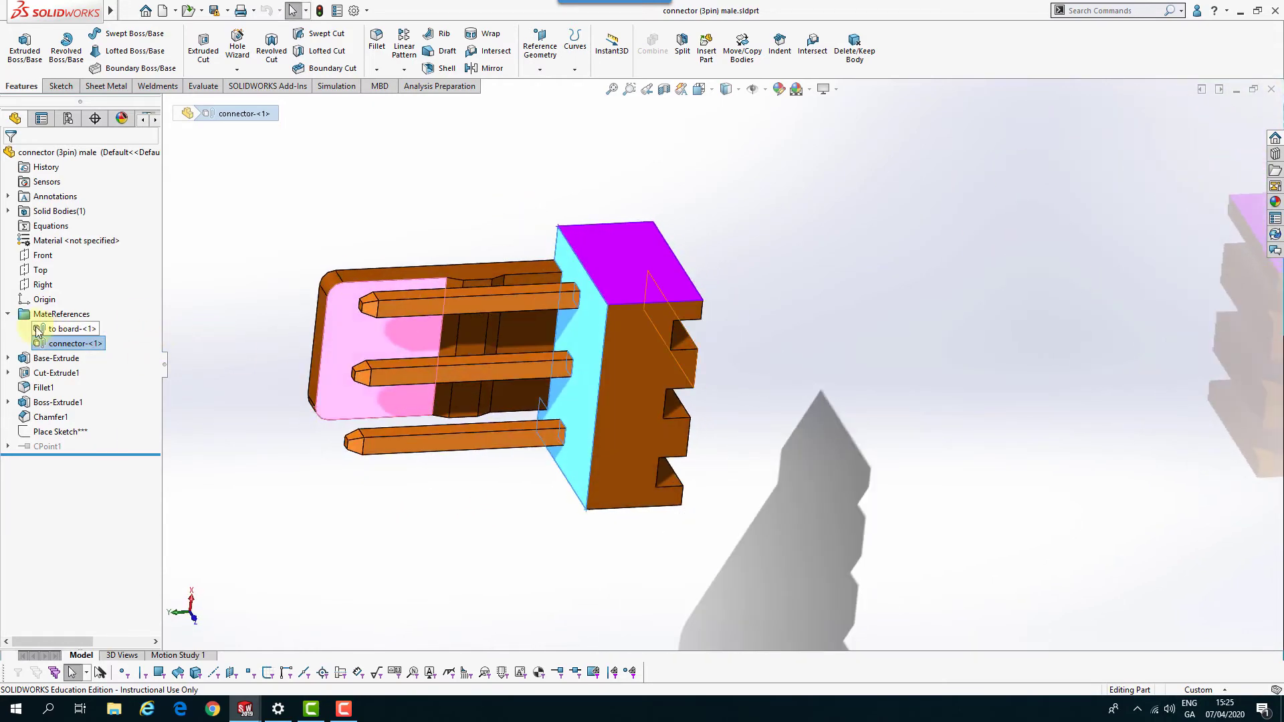
{"action": "left_click", "coordinate": [8, 314]}
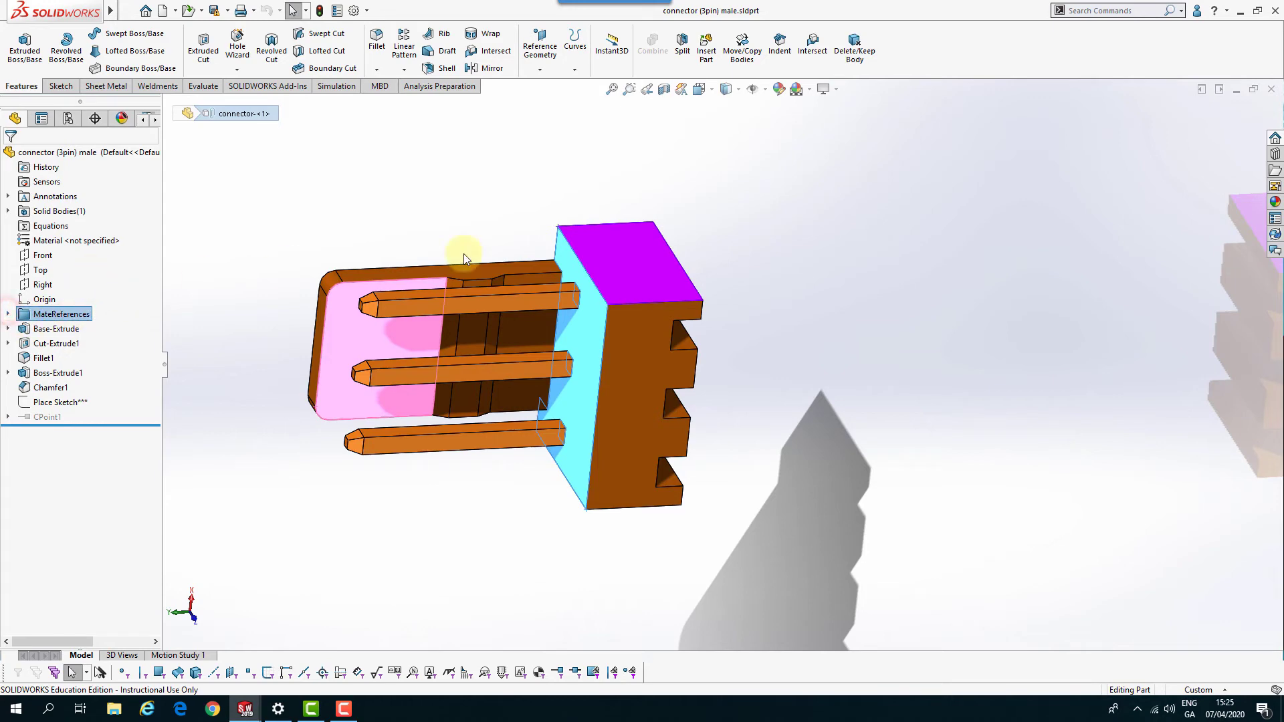
Close the male part and insert connector (3pin) male.sldprt, rotating it with Tab to snap into the housing.
{"action": "left_click", "coordinate": [1270, 91]}
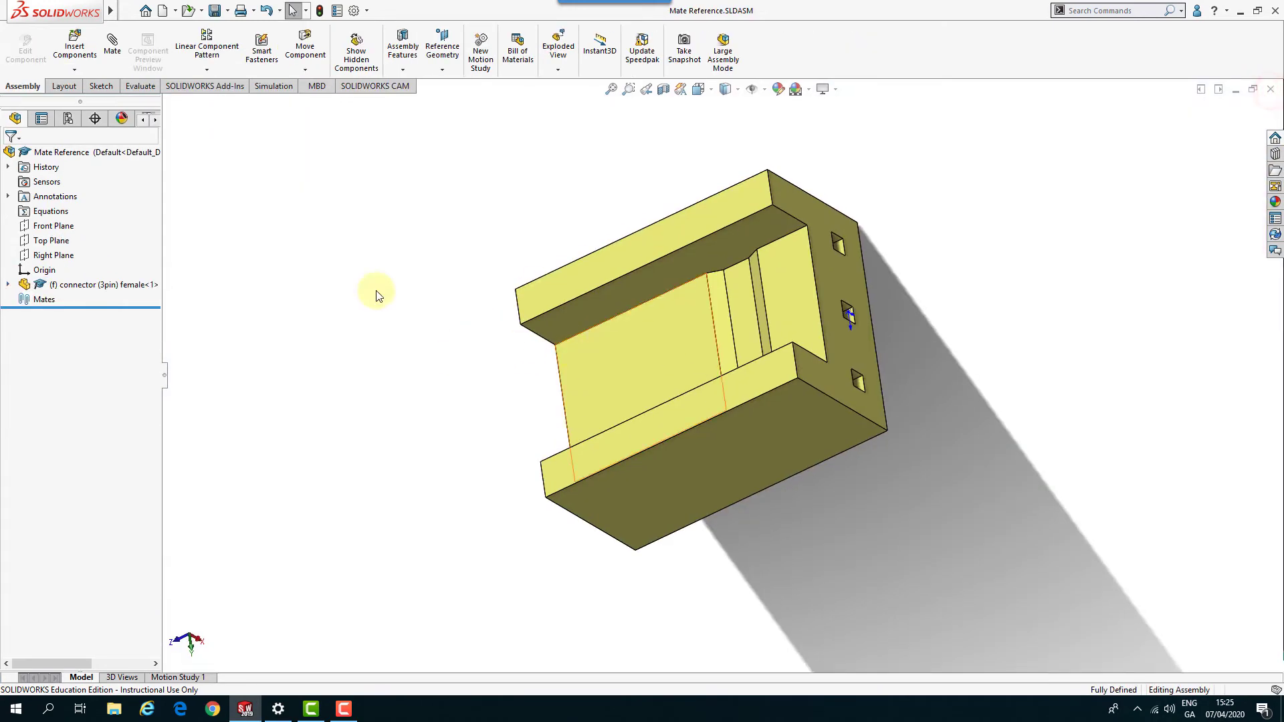
{"action": "middle_click_drag", "start_coordinate": [439, 335], "coordinate": [688, 454]}
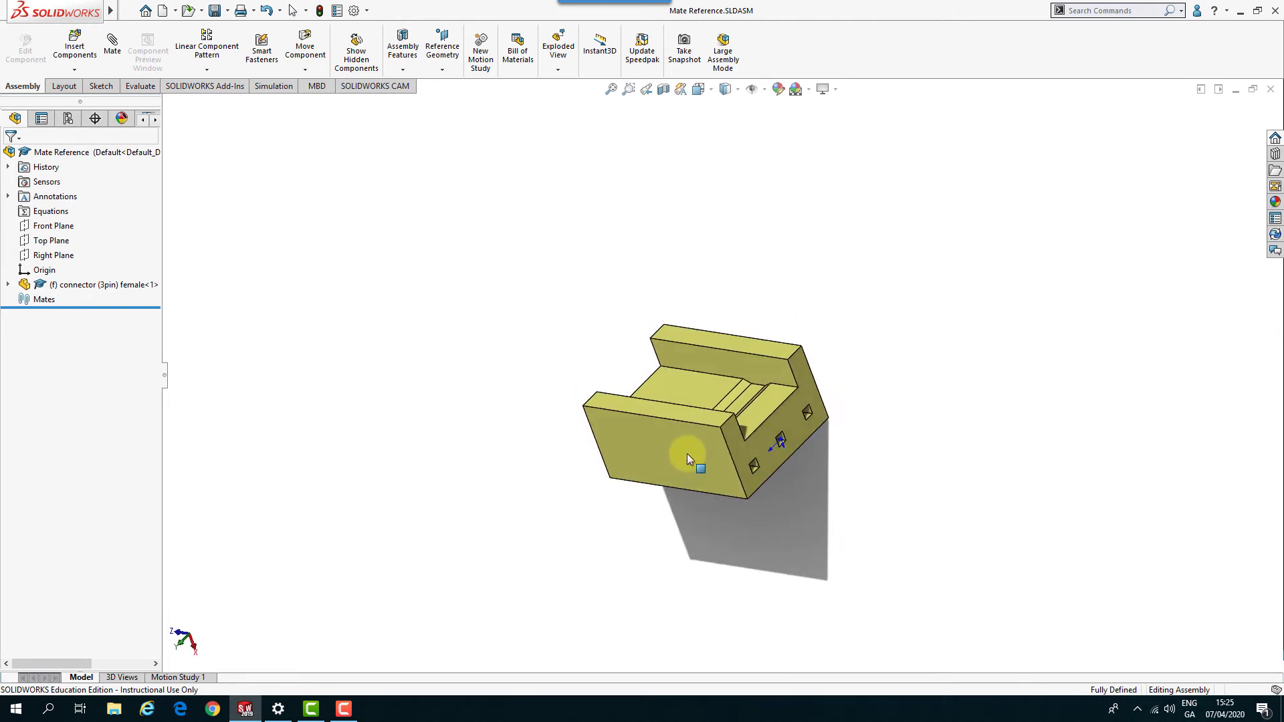
{"action": "left_click", "coordinate": [76, 51]}
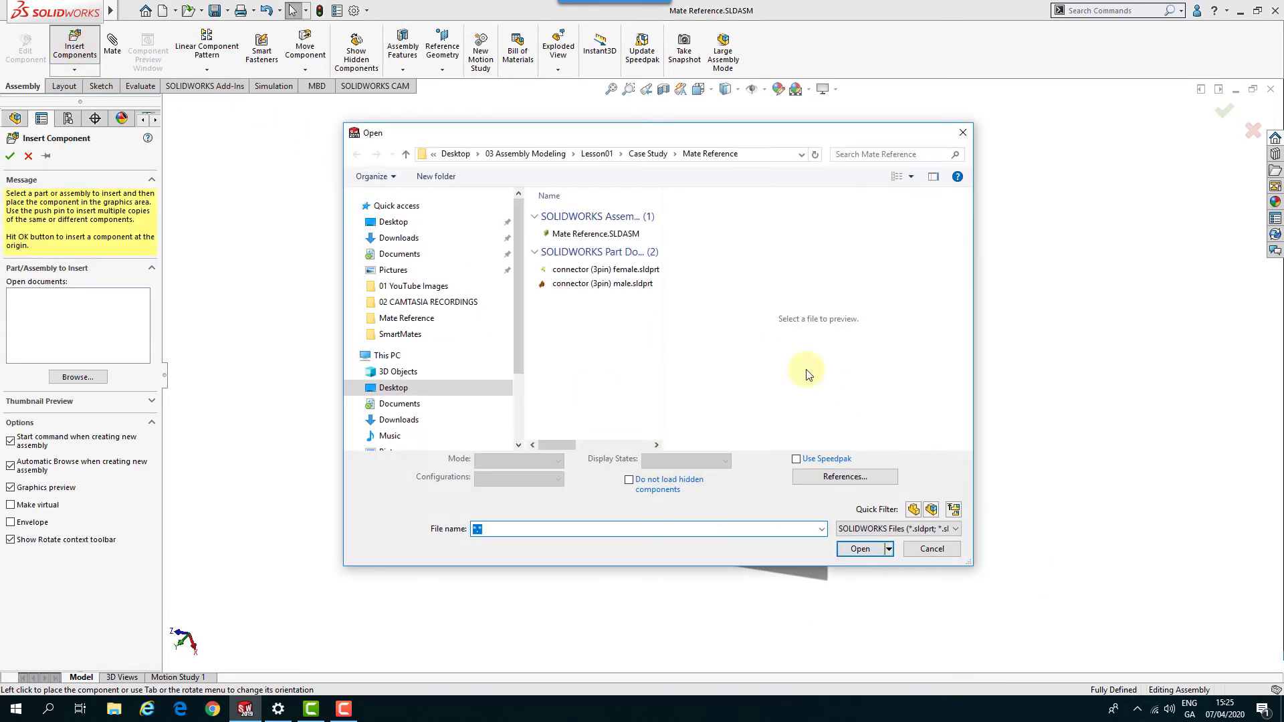
{"action": "left_click", "coordinate": [605, 285]}
{"action": "left_click", "coordinate": [861, 539]}
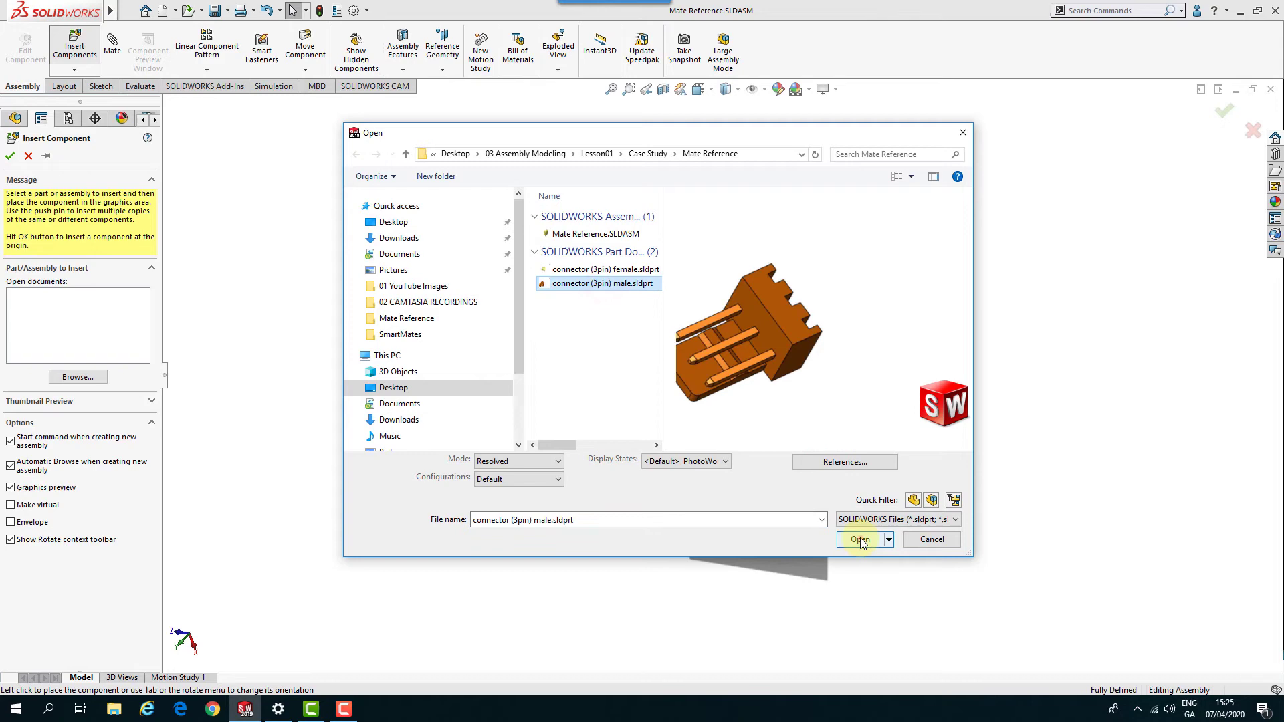
{"action": "key", "text": "Tab"}
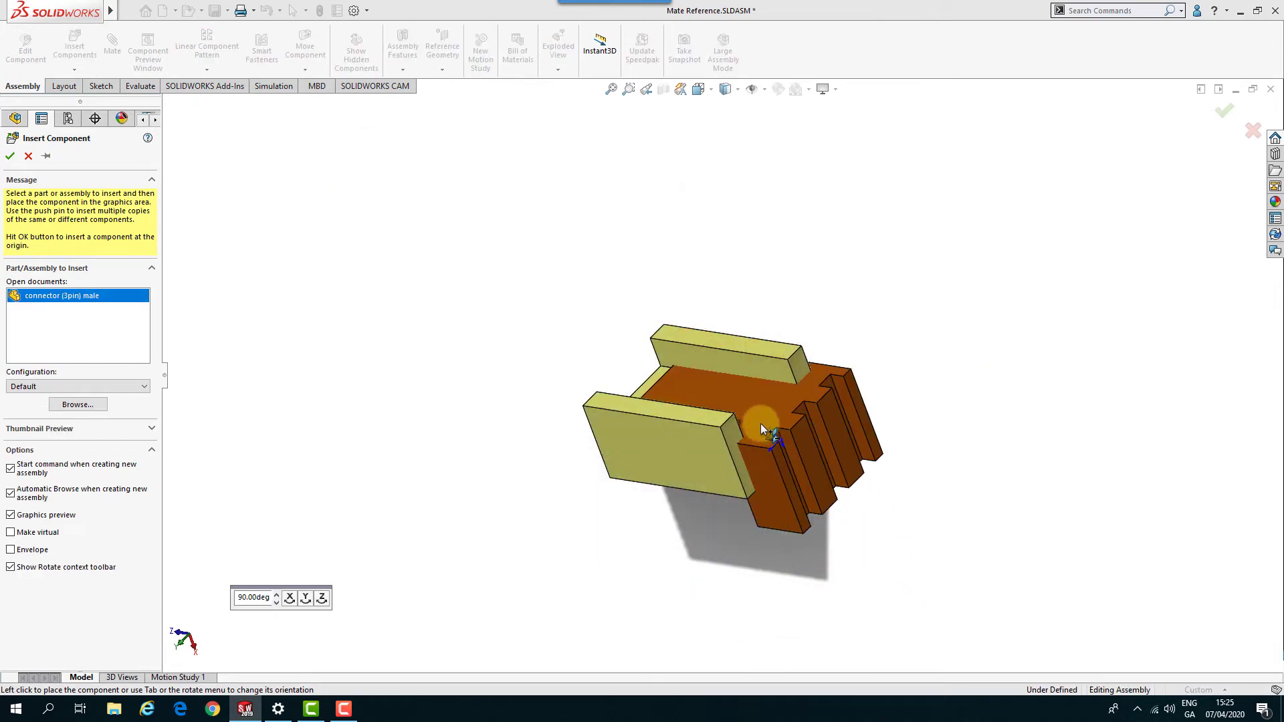
{"action": "left_click", "coordinate": [751, 414]}
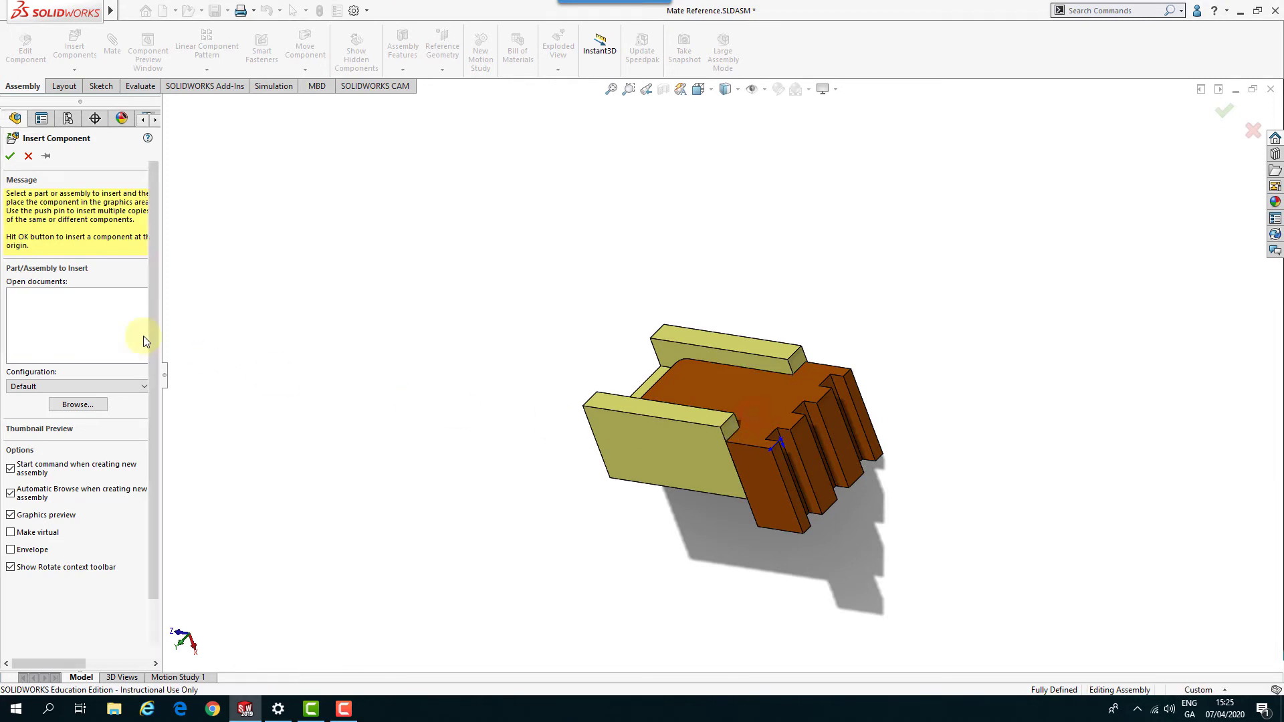
{"action": "middle_click_drag", "start_coordinate": [529, 480], "coordinate": [550, 394]}
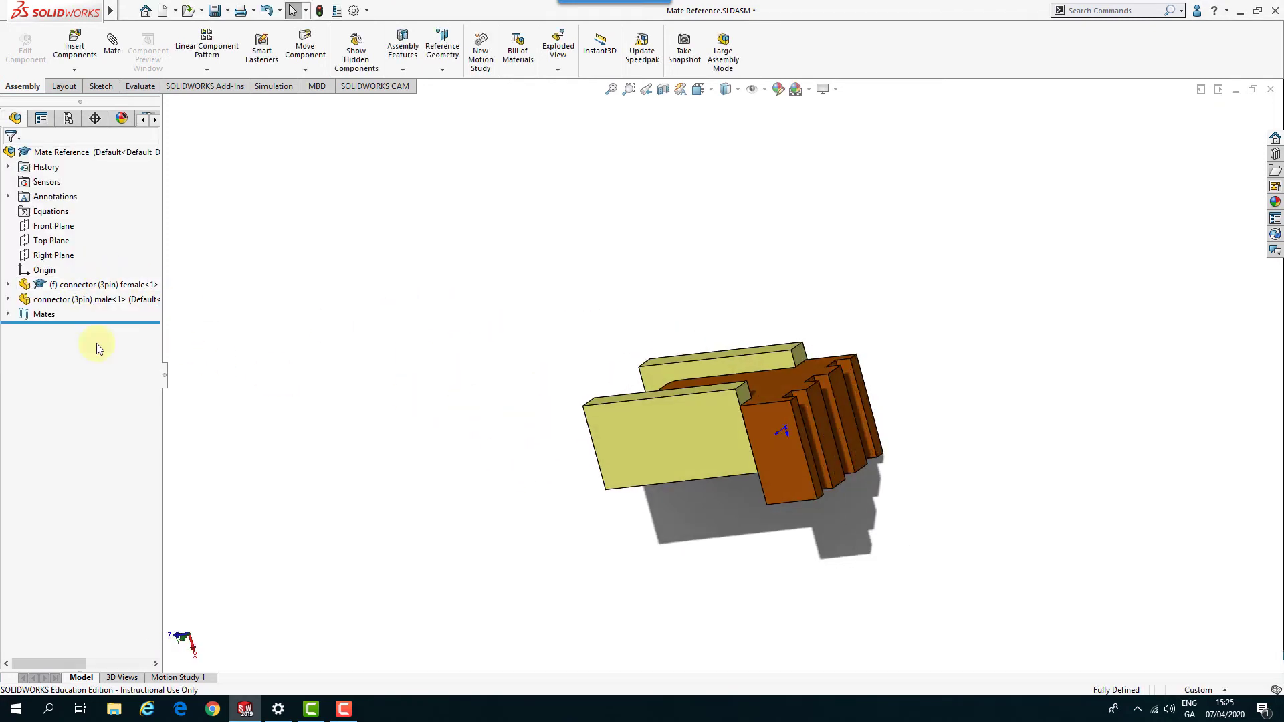
Expand Mates and inspect Coincident11, Coincident21 and Coincident31 joining the connectors.
{"action": "left_click", "coordinate": [8, 314]}
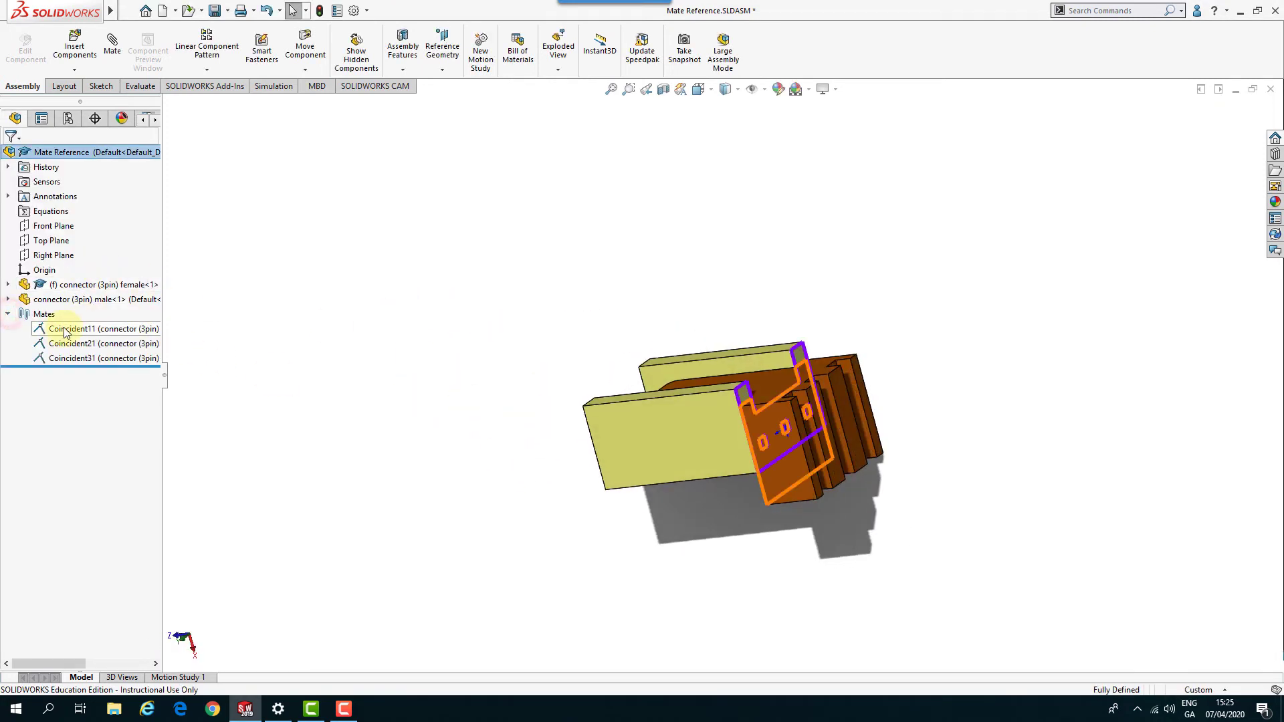
{"action": "mouse_move", "coordinate": [65, 332]}
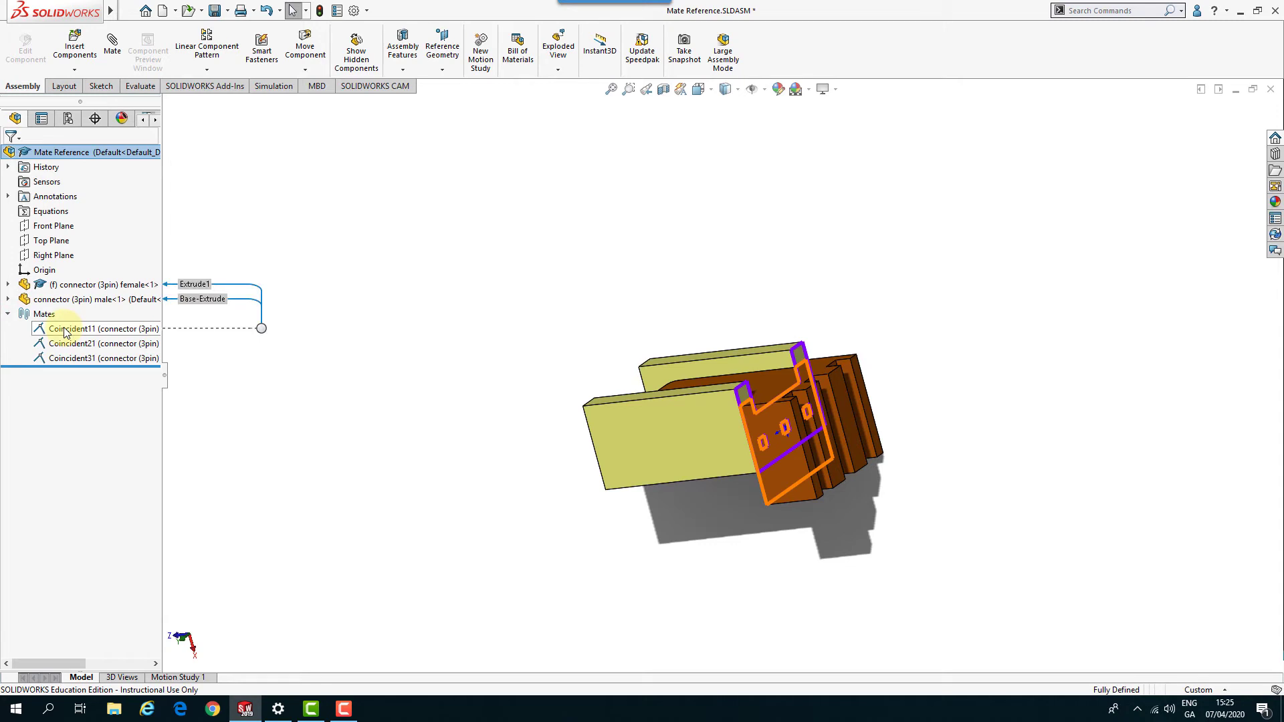
{"action": "middle_click_drag", "start_coordinate": [435, 436], "coordinate": [602, 434]}
{"action": "scroll", "coordinate": [906, 447], "scroll_direction": "down", "scroll_amount": 4}
{"action": "scroll", "coordinate": [614, 486], "scroll_direction": "up", "scroll_amount": 3}
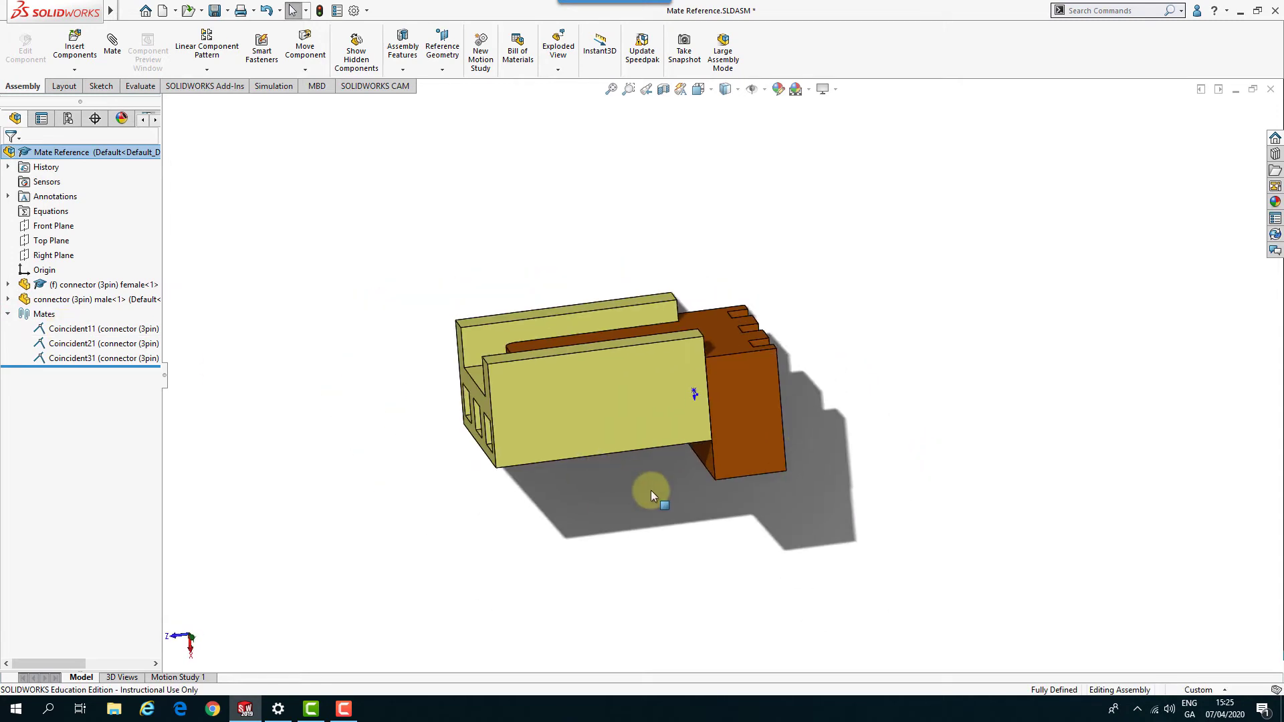
{"action": "middle_click_drag", "start_coordinate": [654, 488], "coordinate": [589, 488]}
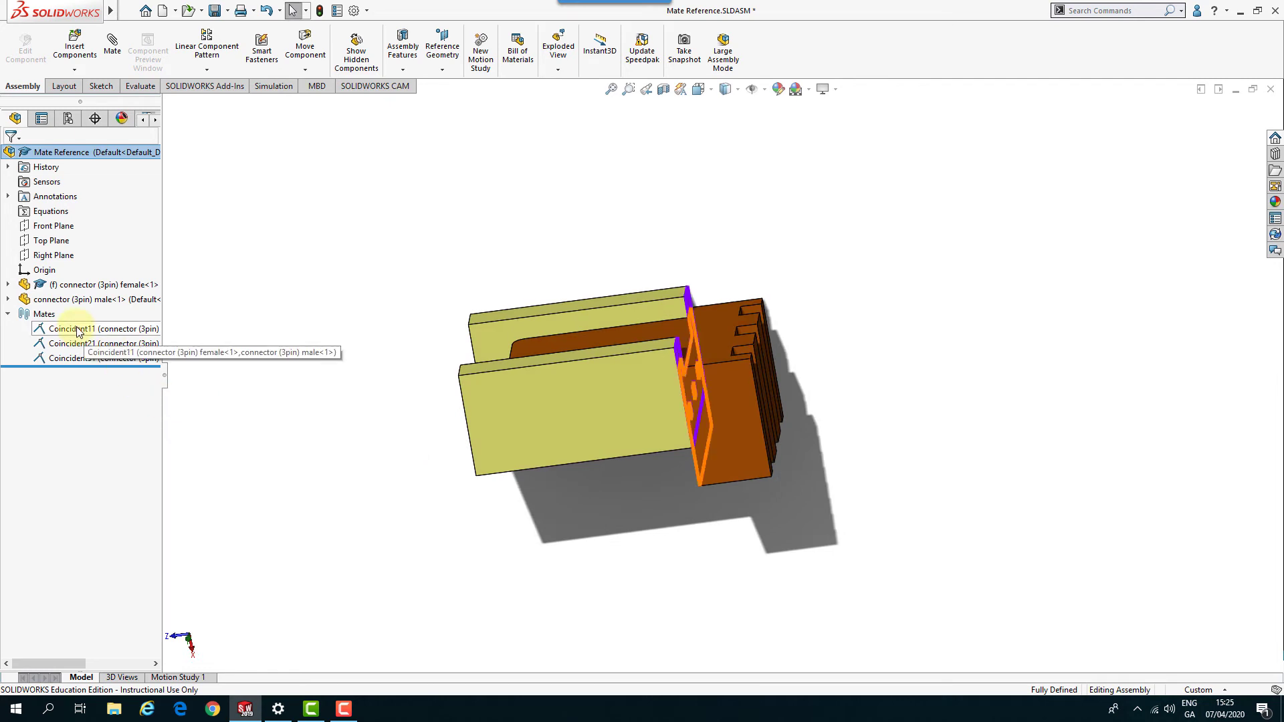
{"action": "mouse_move", "coordinate": [78, 332]}
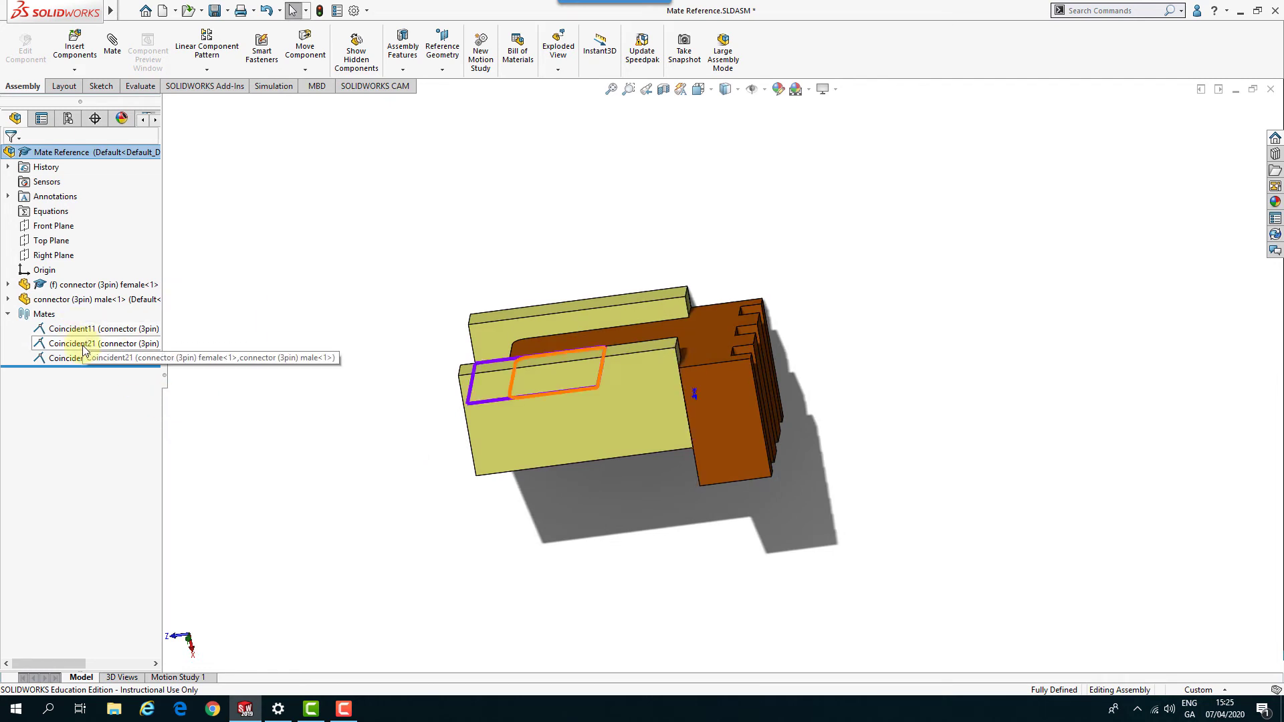
{"action": "mouse_move", "coordinate": [82, 360]}
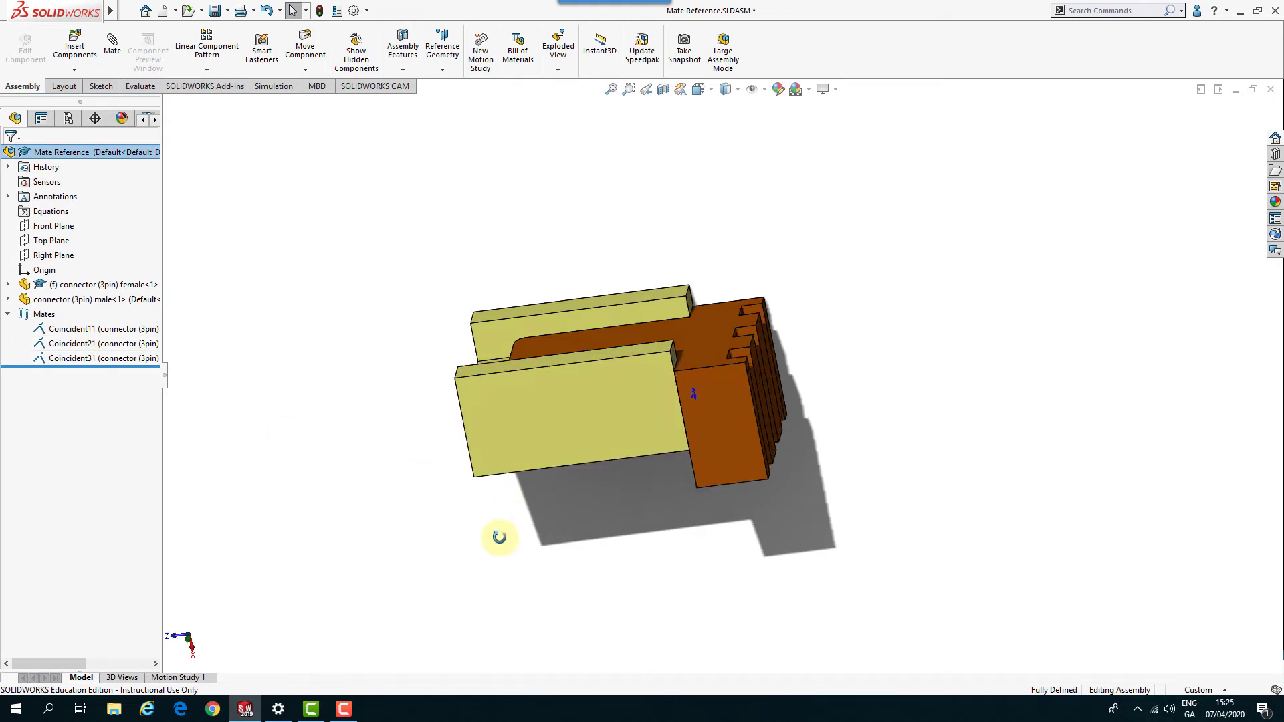
{"action": "middle_click_drag", "start_coordinate": [499, 533], "coordinate": [488, 665]}
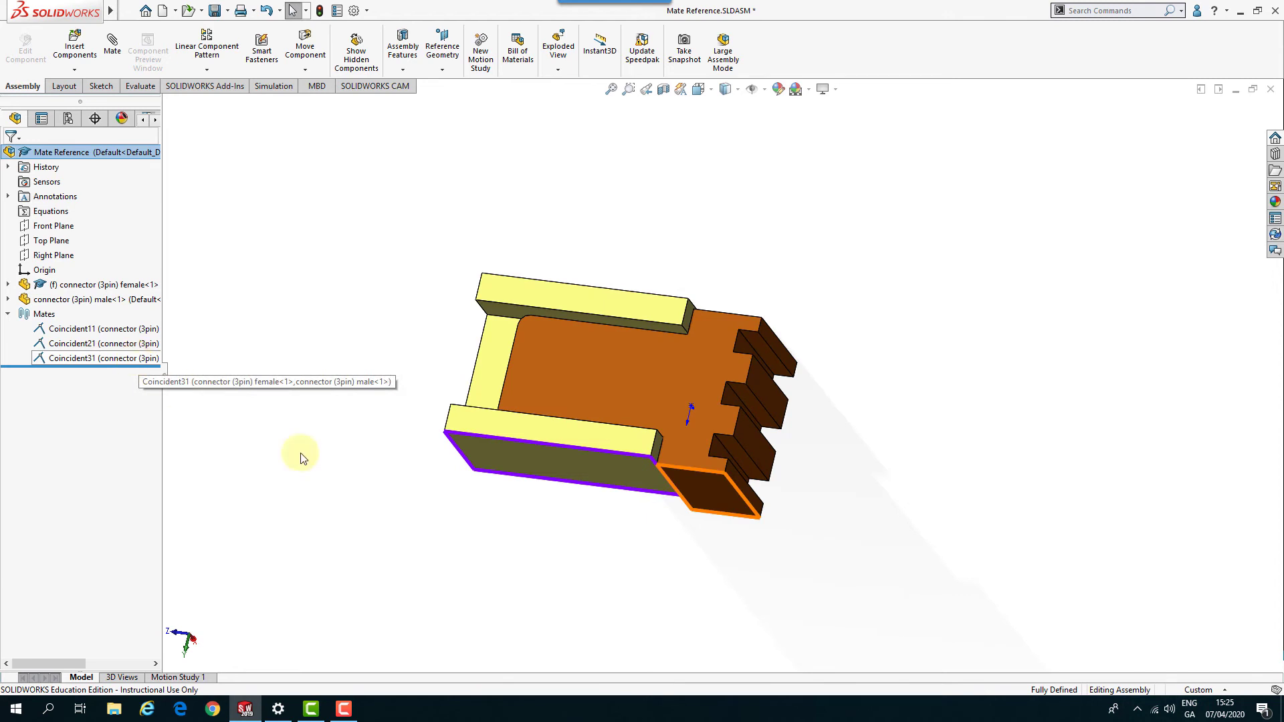
{"action": "middle_click_drag", "start_coordinate": [301, 453], "coordinate": [645, 515]}
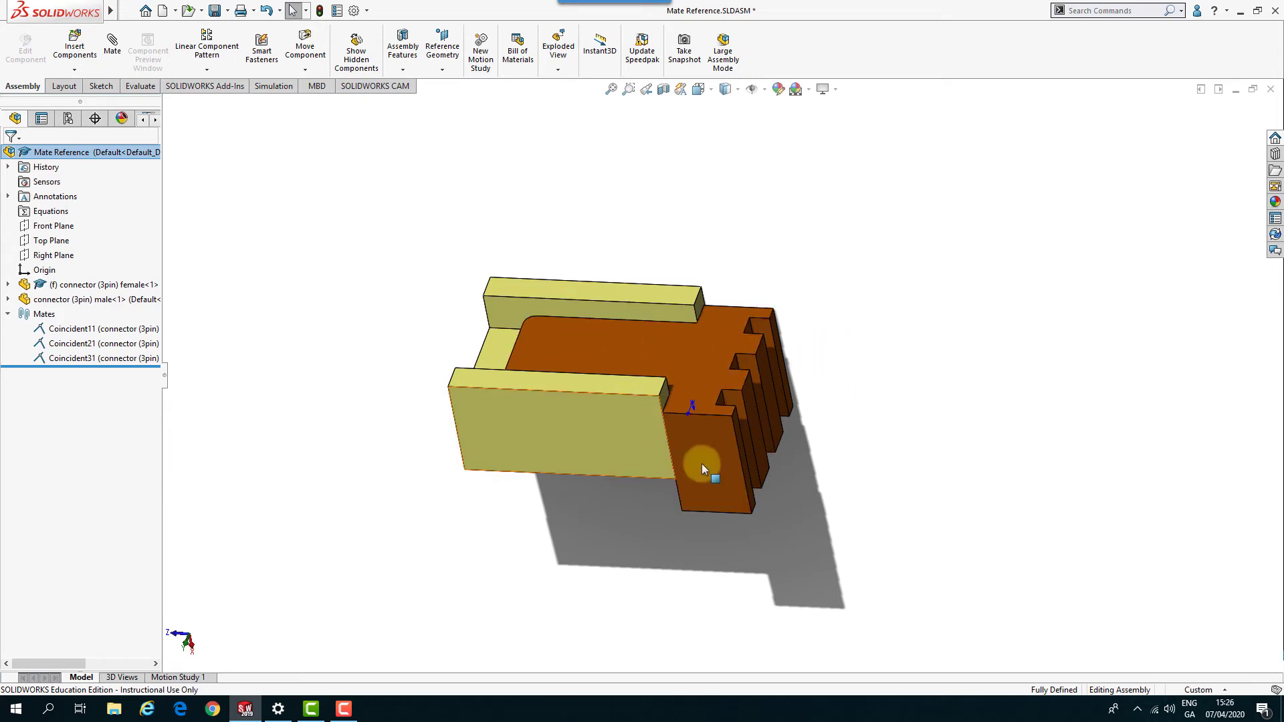
Open the Design Library task pane and expand the design library folder list.
{"action": "left_click", "coordinate": [1274, 154]}
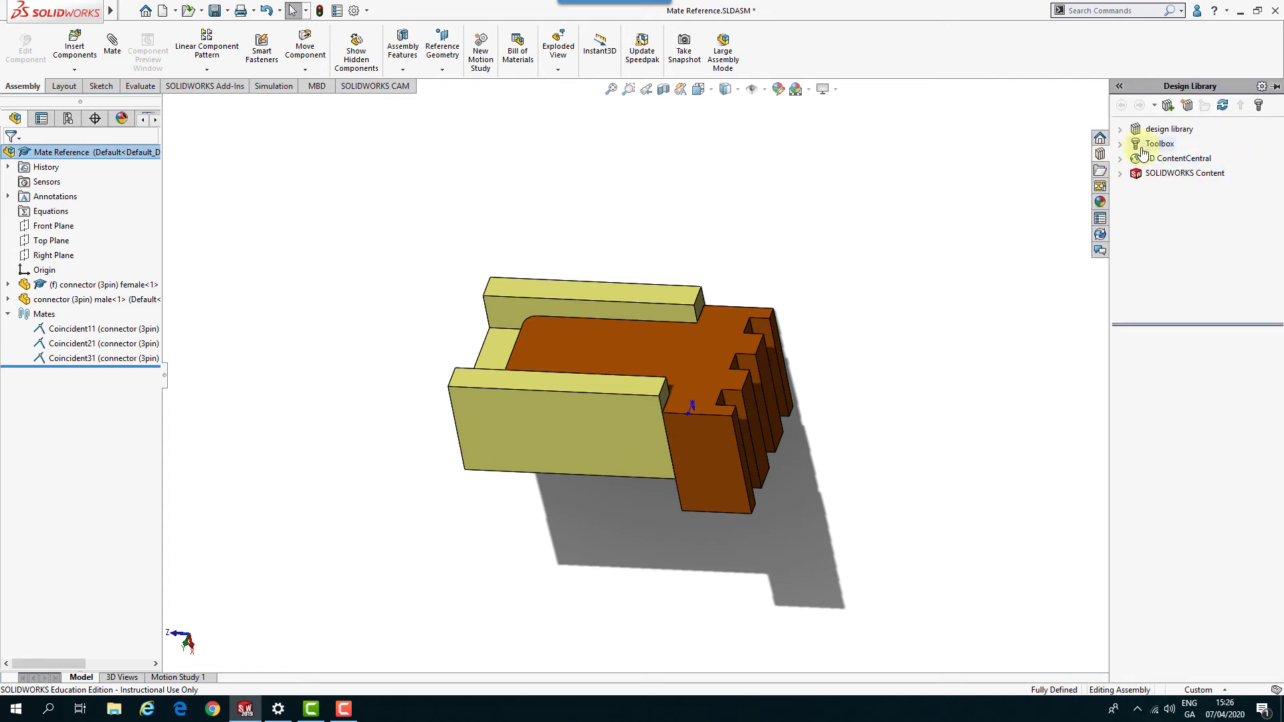
{"action": "left_click", "coordinate": [1119, 129]}
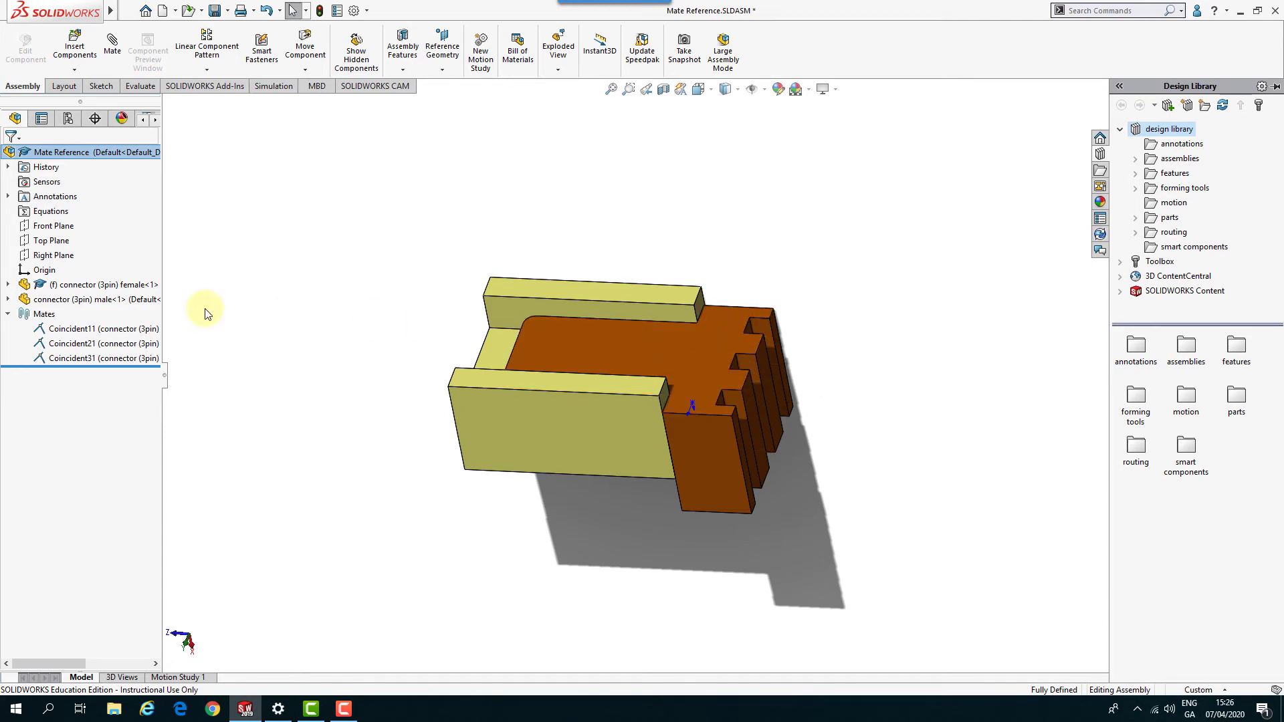
Confirm PLUG-<1> under the female connector's MateReferences, then collapse the tree and clear the selection.
{"action": "left_click", "coordinate": [9, 285]}
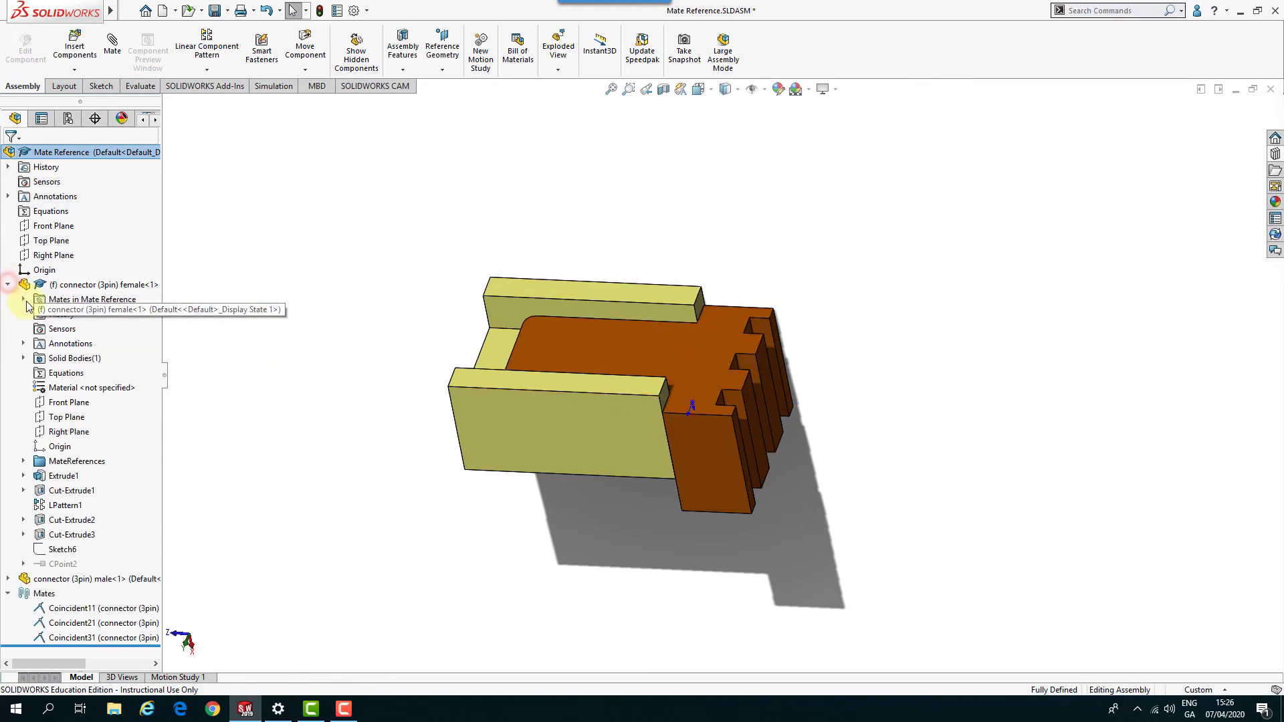
{"action": "left_click", "coordinate": [23, 460]}
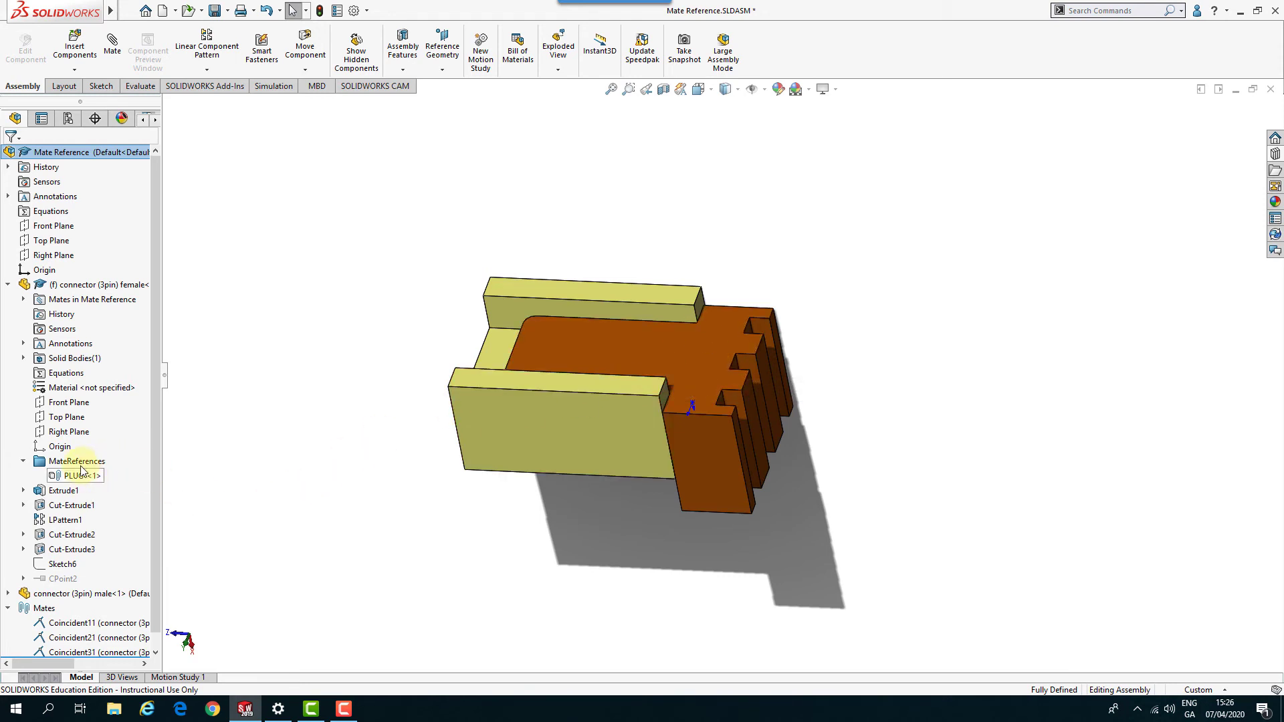
{"action": "left_click", "coordinate": [23, 461]}
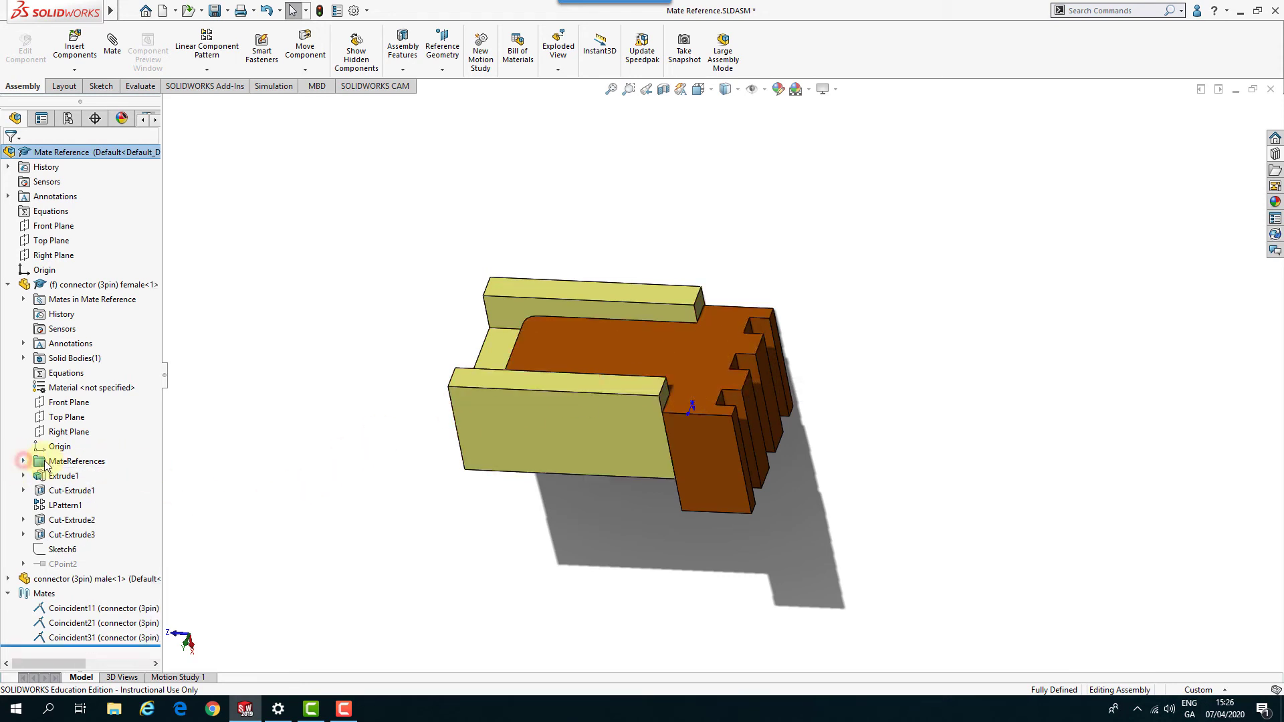
{"action": "left_click", "coordinate": [8, 285]}
{"action": "left_click", "coordinate": [8, 314]}
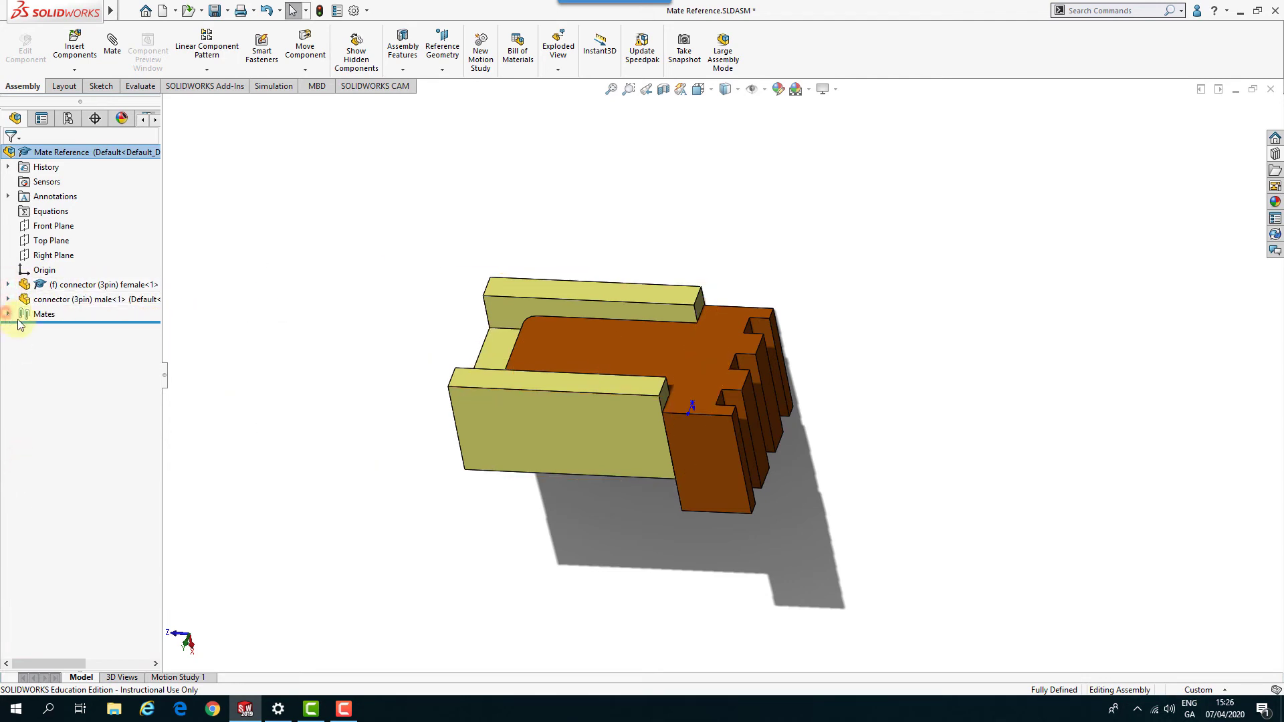
{"action": "left_click", "coordinate": [279, 290]}
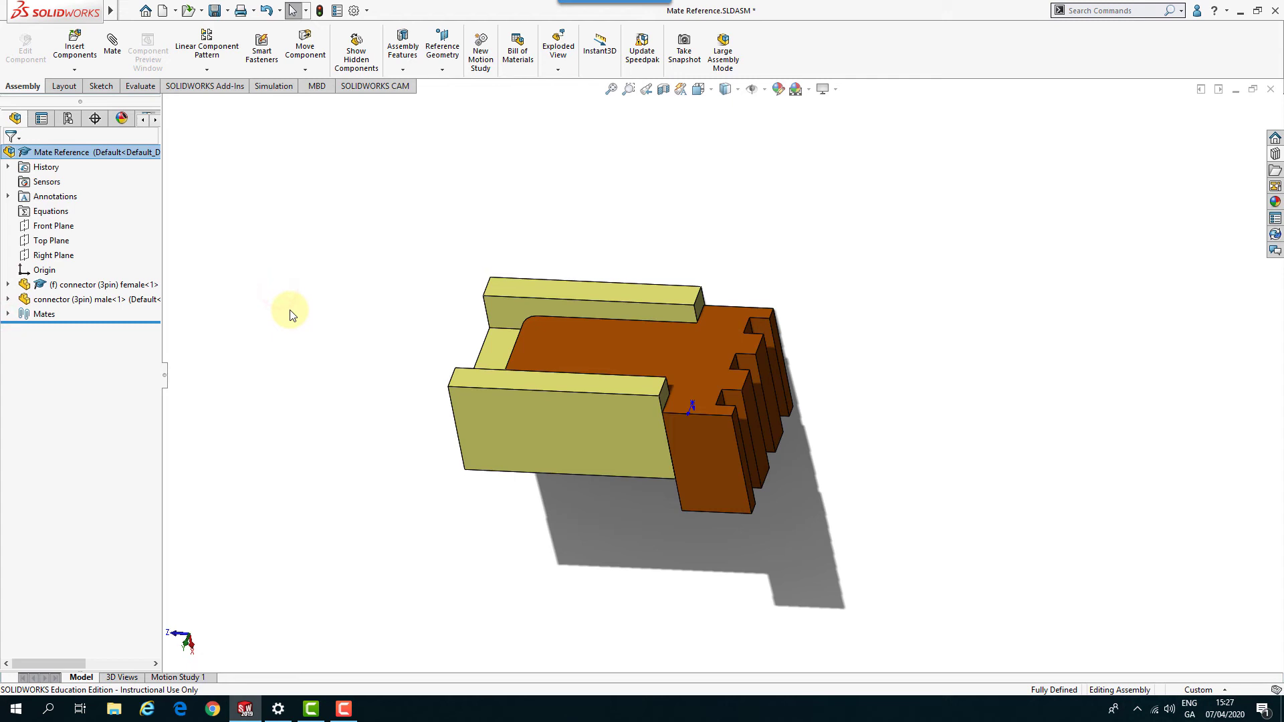